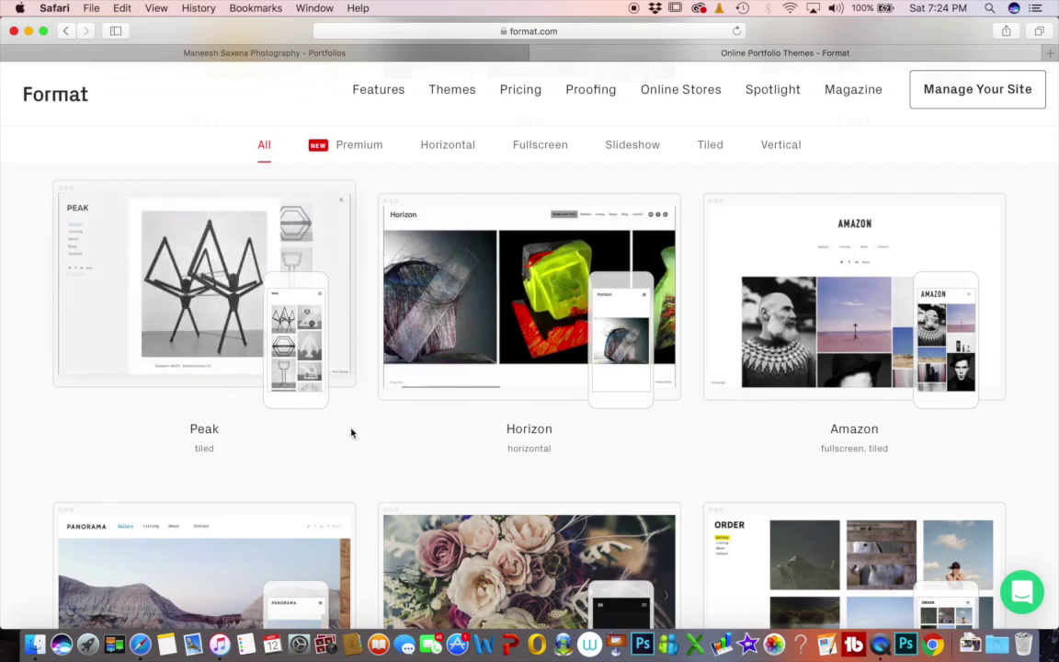
Browse the full collection of portfolio themes on the themes page and return to its beginning
scroll(513, 439, "down", 10)
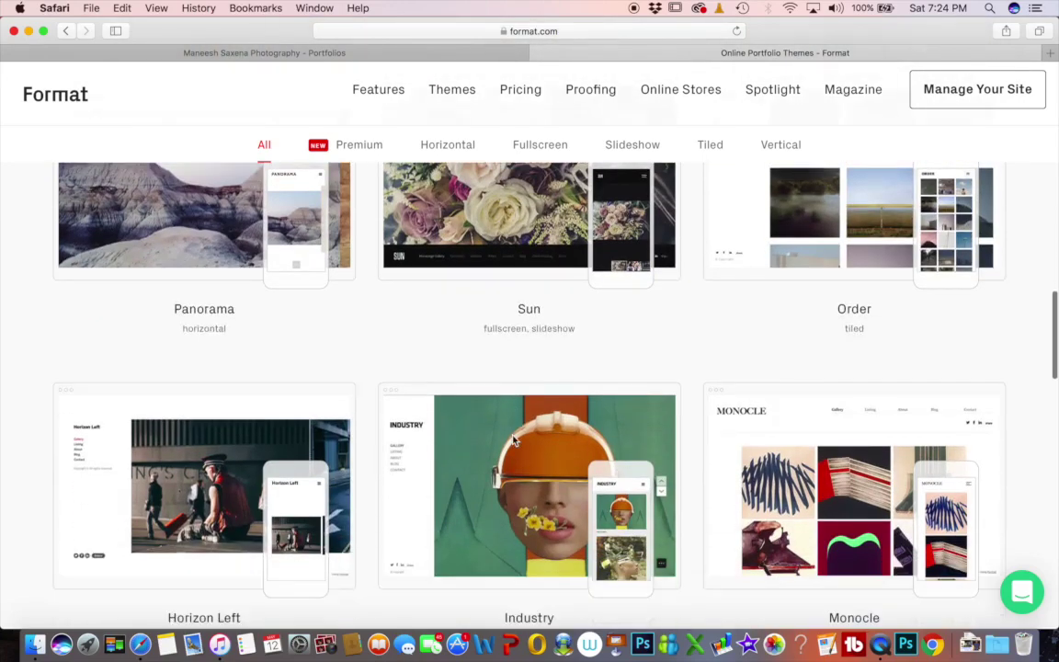
scroll(513, 439, "down", 8)
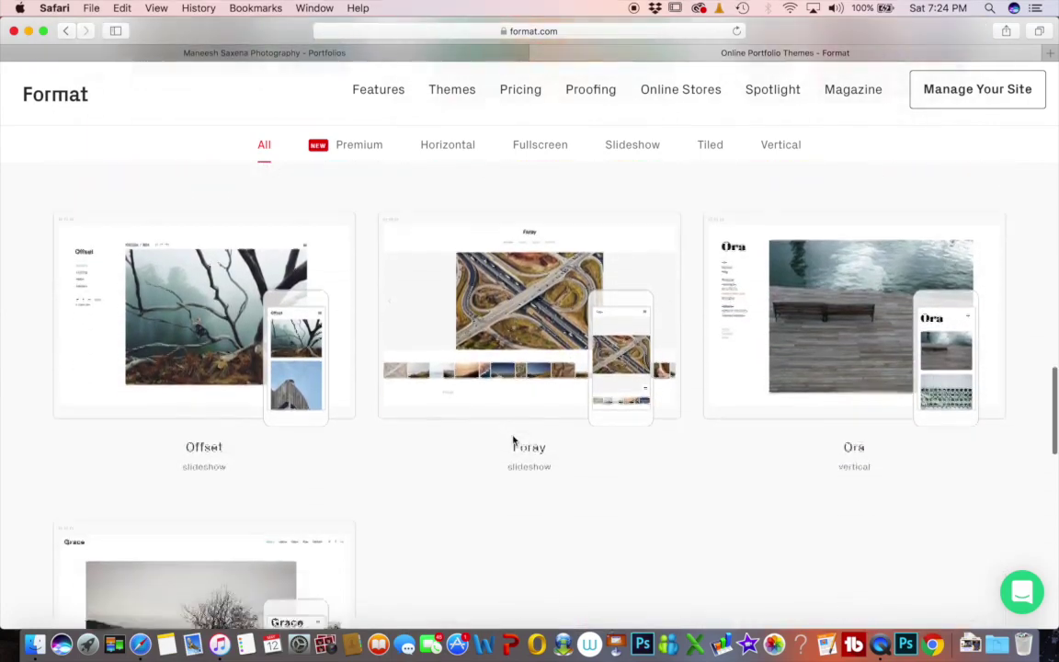
scroll(496, 423, "down", 1)
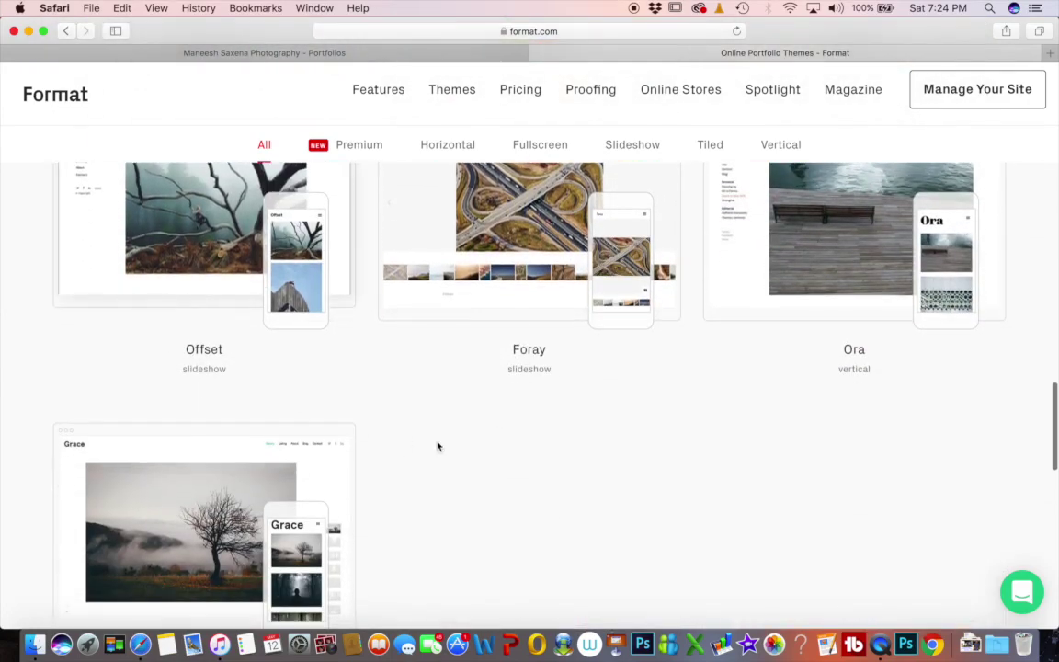
scroll(460, 447, "up", 2)
scroll(471, 448, "up", 15)
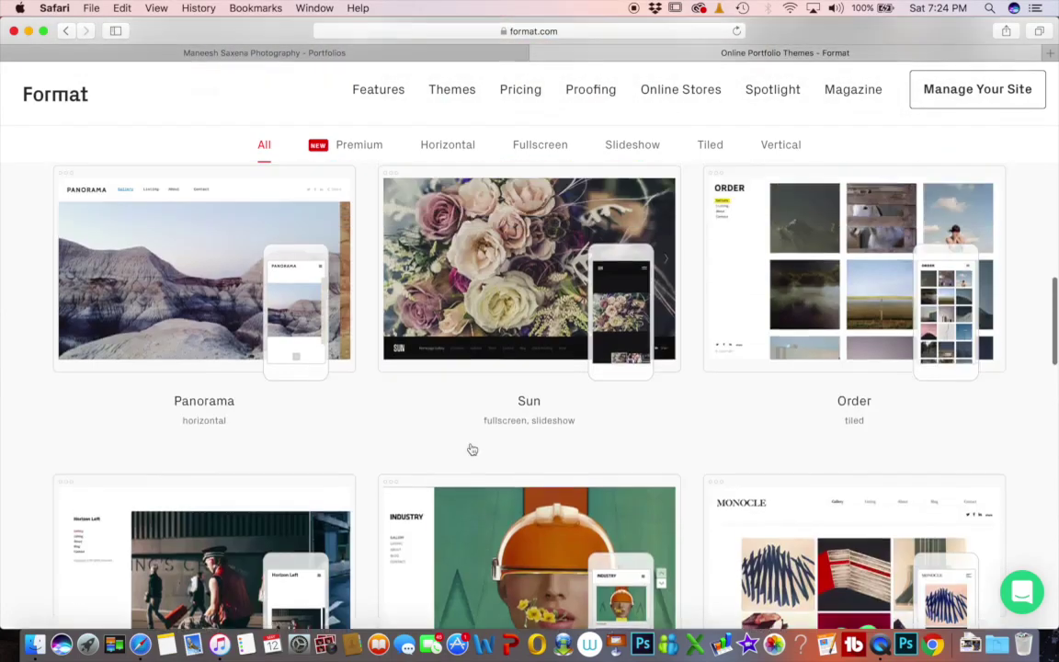
scroll(471, 449, "up", 10)
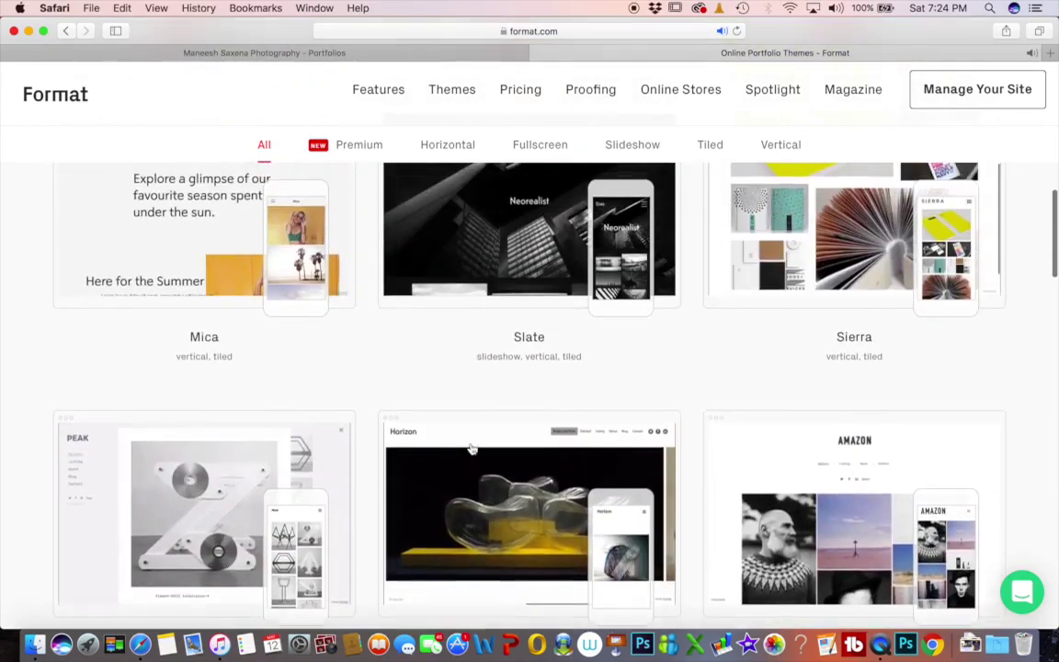
scroll(471, 448, "up", 12)
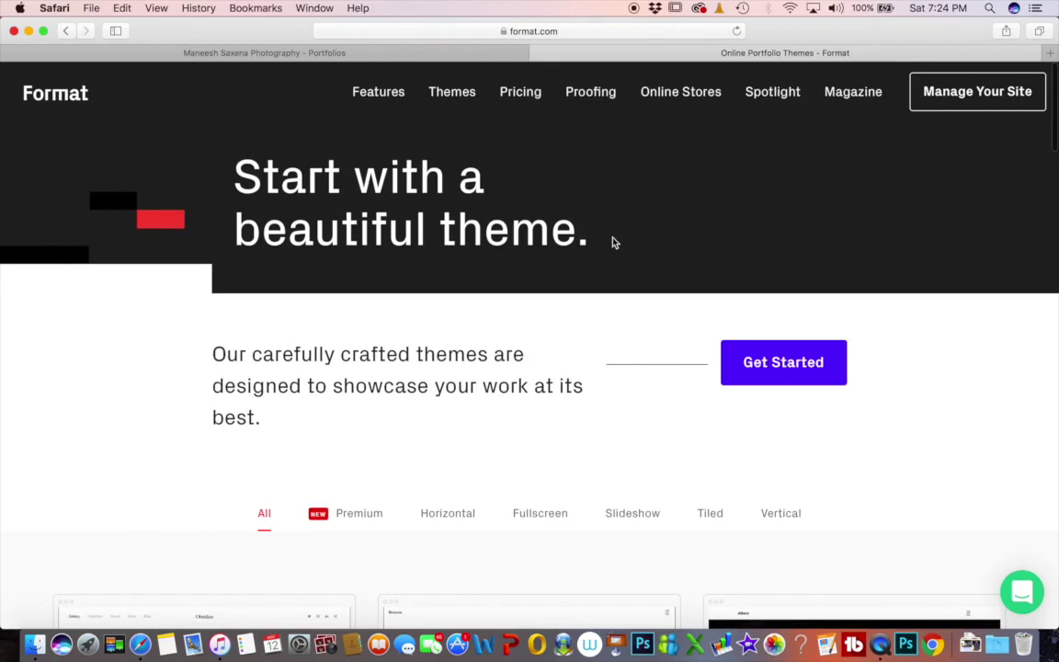
Open the site's management dashboard and bring up the Work page in the Site Menu Editor
left_click(948, 106)
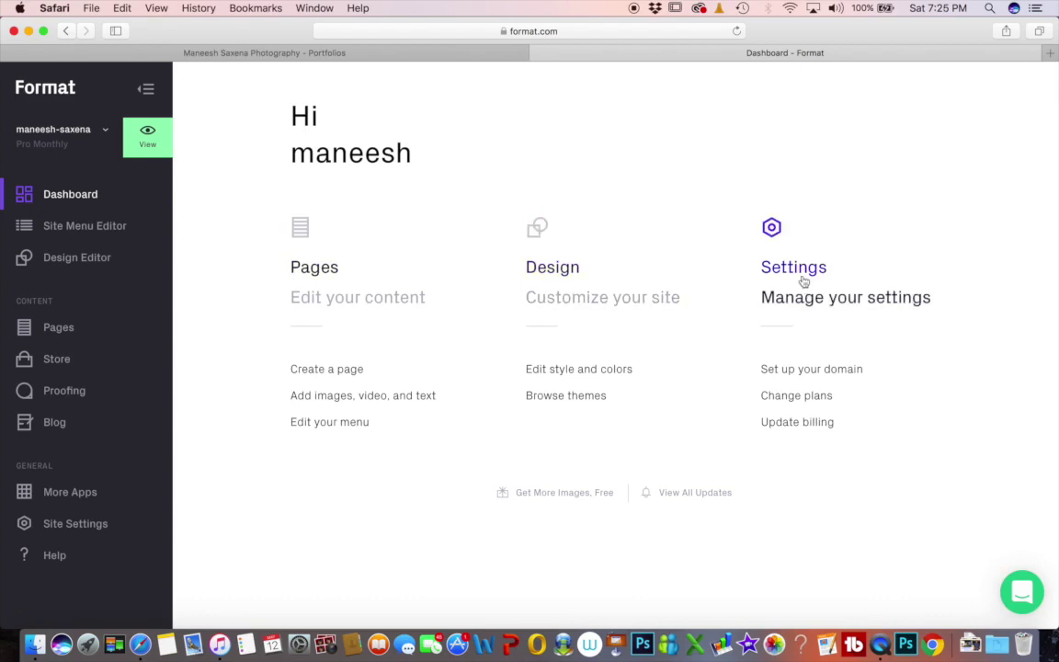
left_click(57, 234)
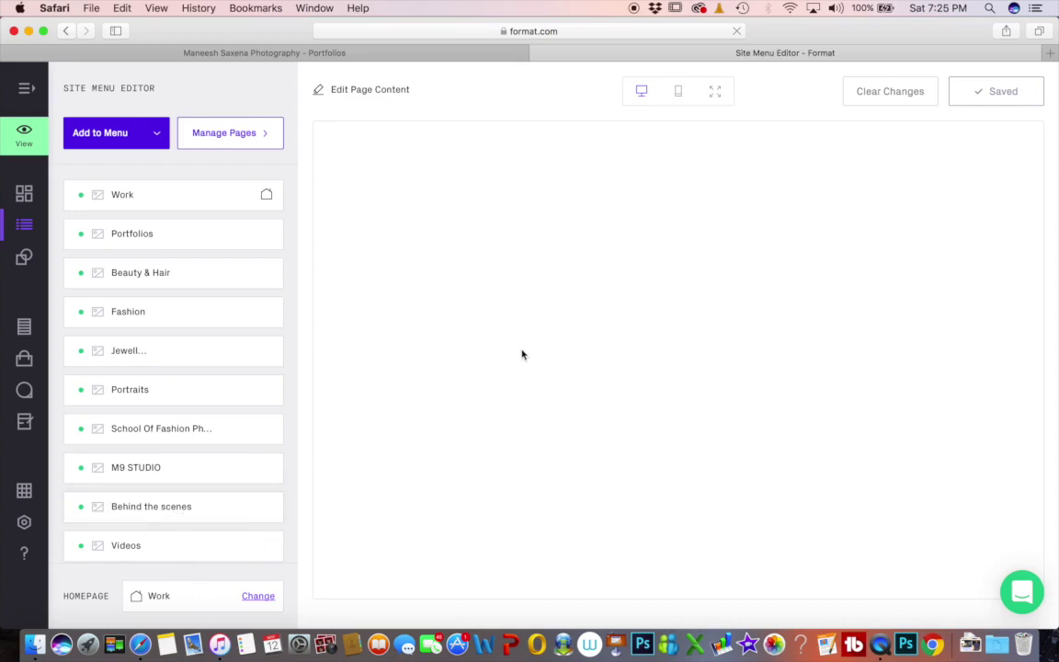
left_click(117, 198)
left_click(262, 195)
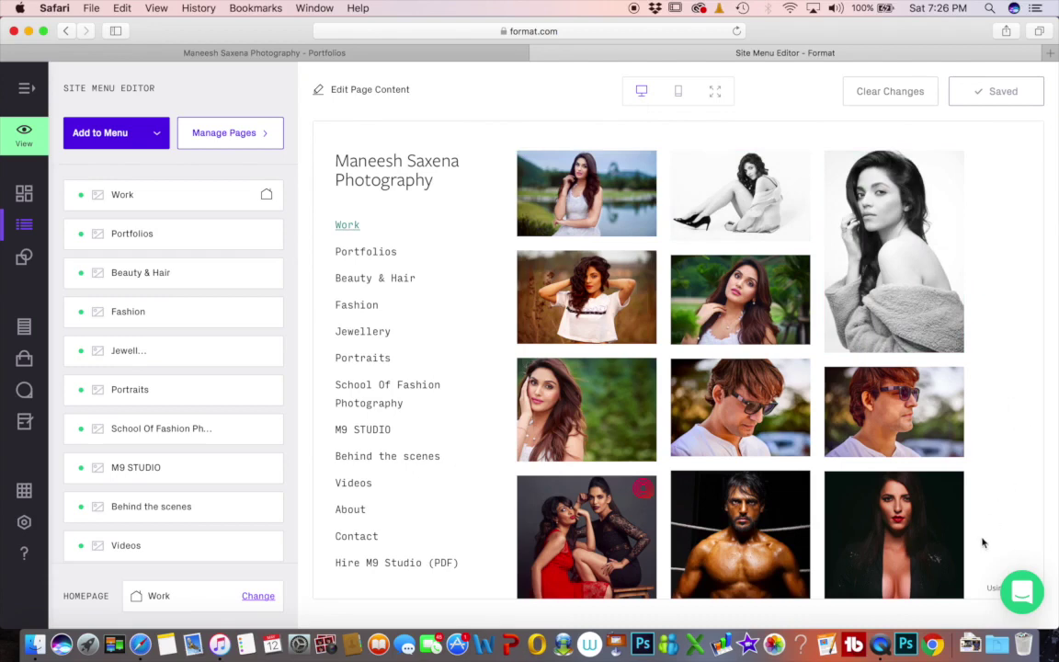
Preview the Work page in mobile layout, paging through its enlarged photos, and return to the desktop preview
left_click(679, 95)
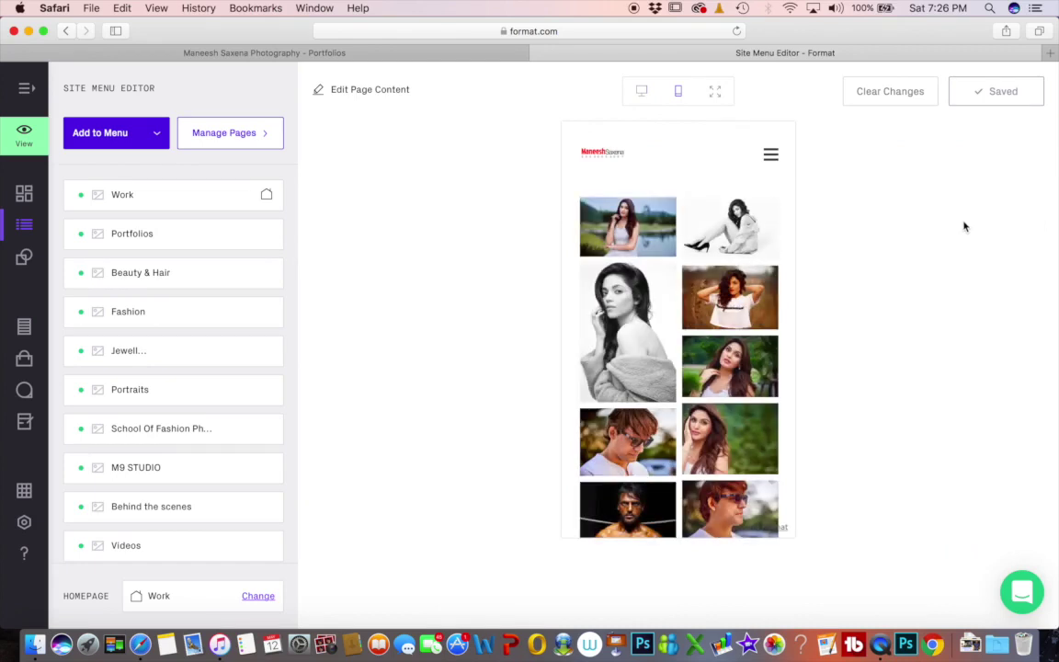
left_click(646, 231)
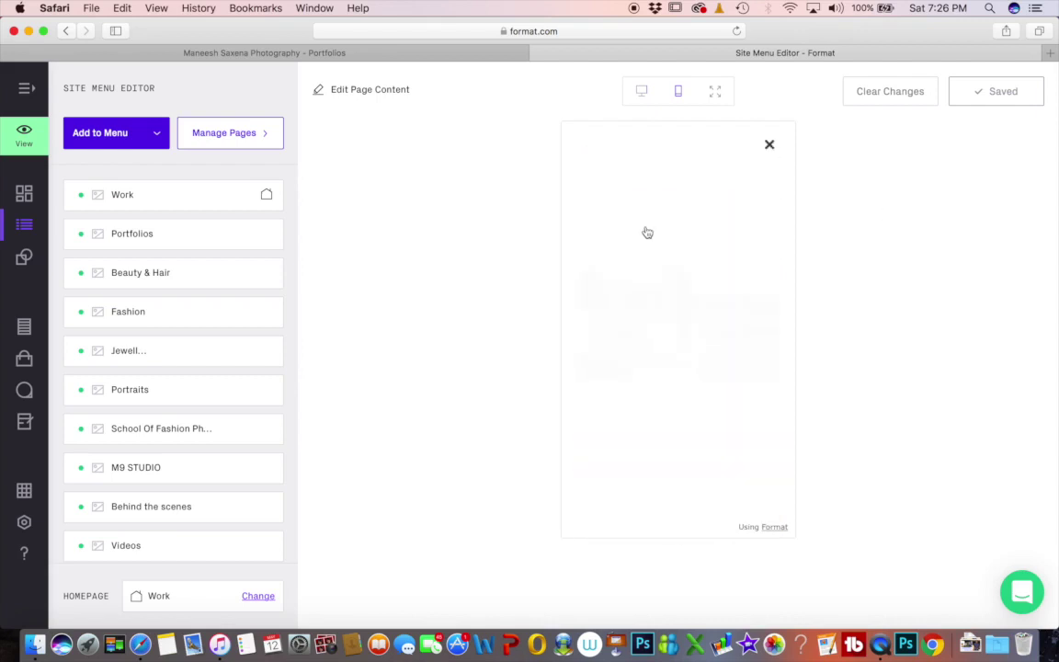
left_click(714, 309)
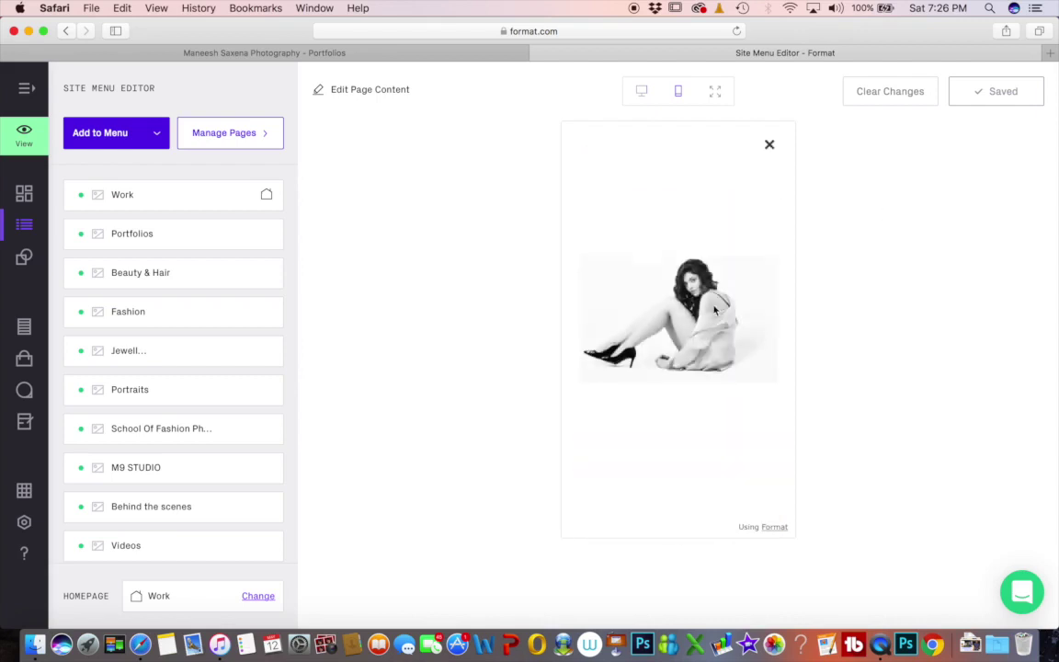
left_click(713, 309)
left_click(713, 309)
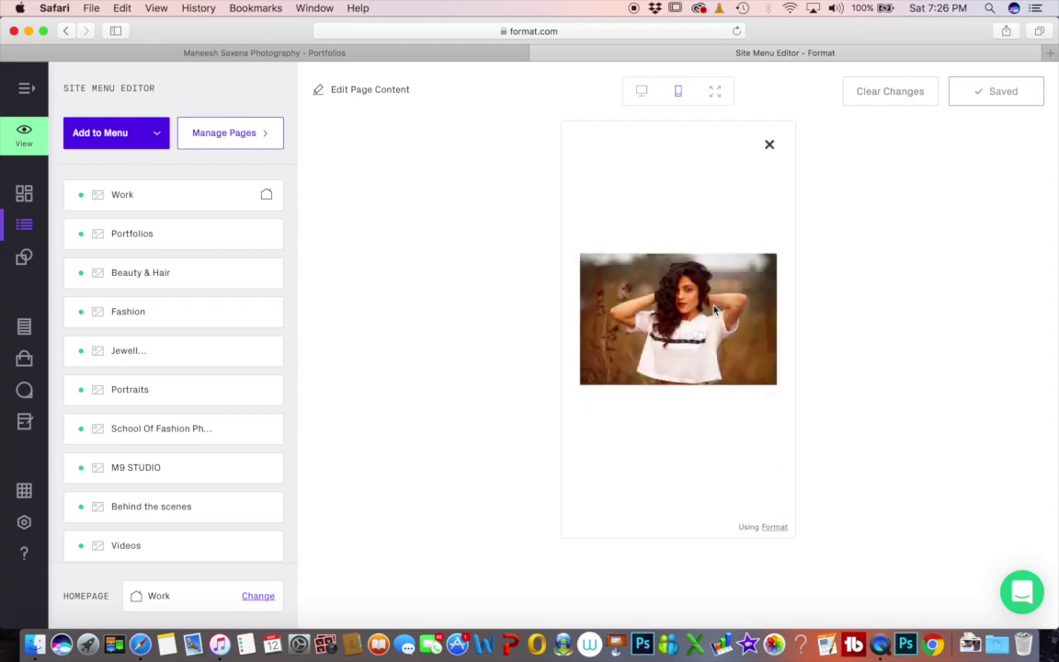
left_click(713, 309)
left_click(713, 309)
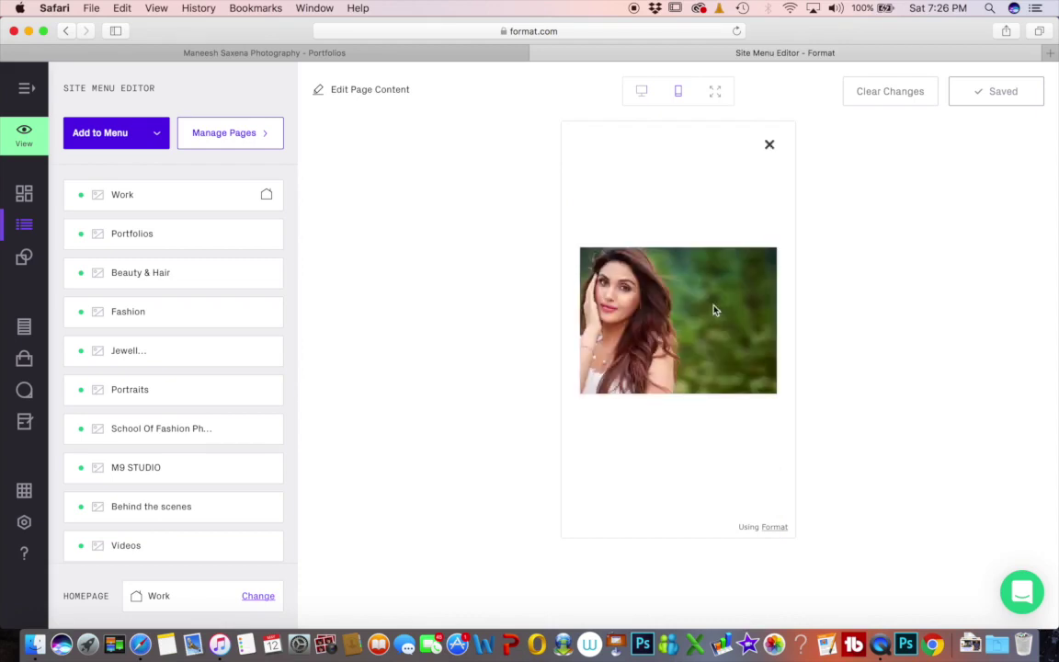
left_click(713, 309)
left_click(714, 309)
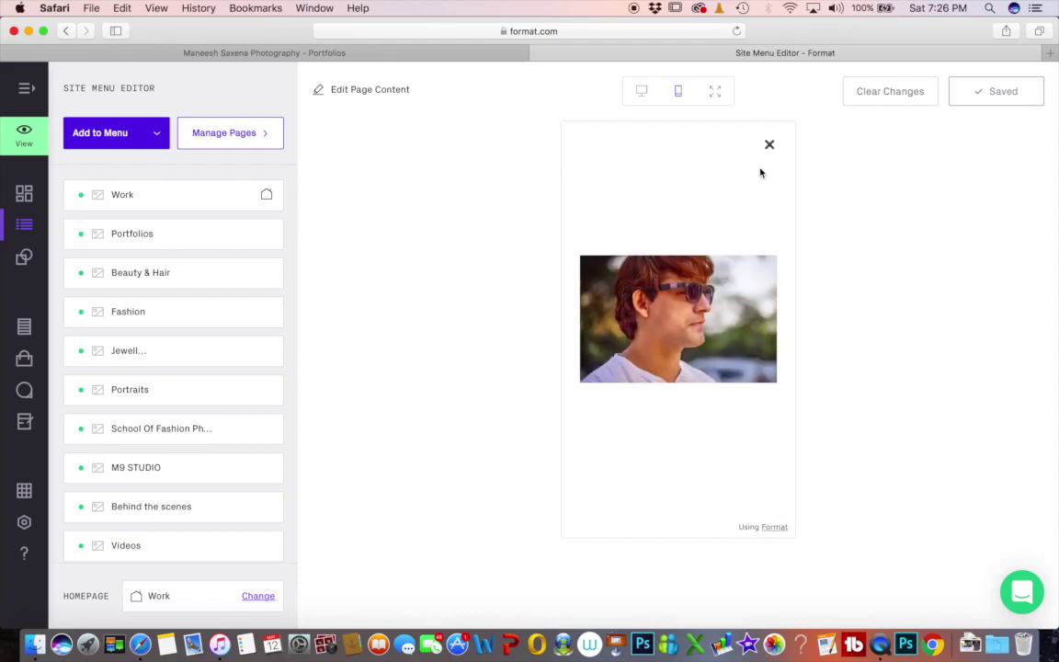
left_click(770, 147)
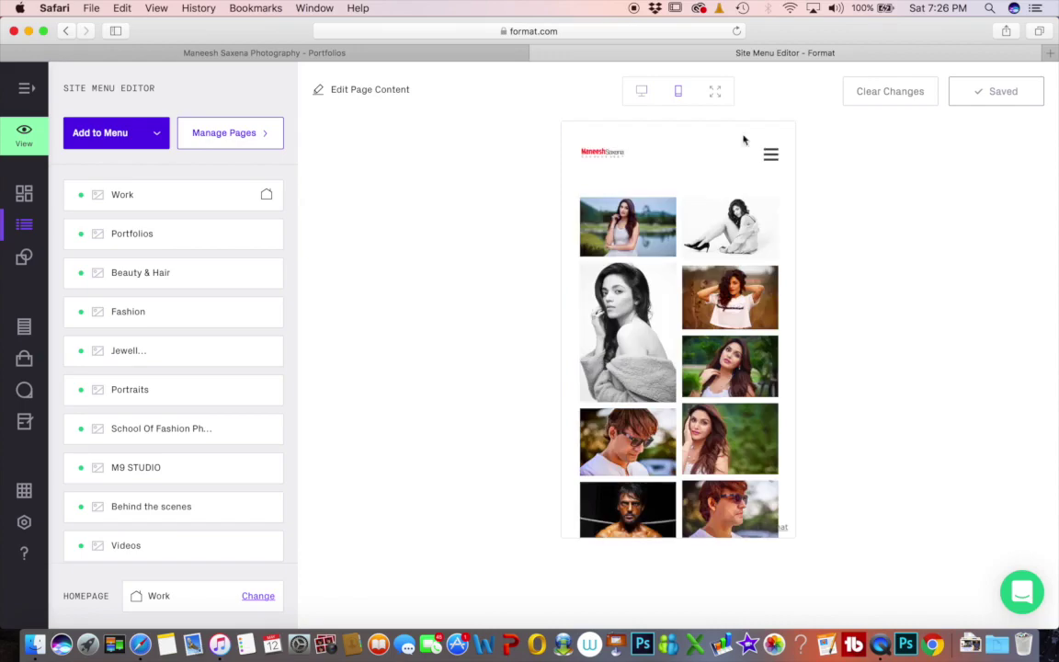
left_click(642, 92)
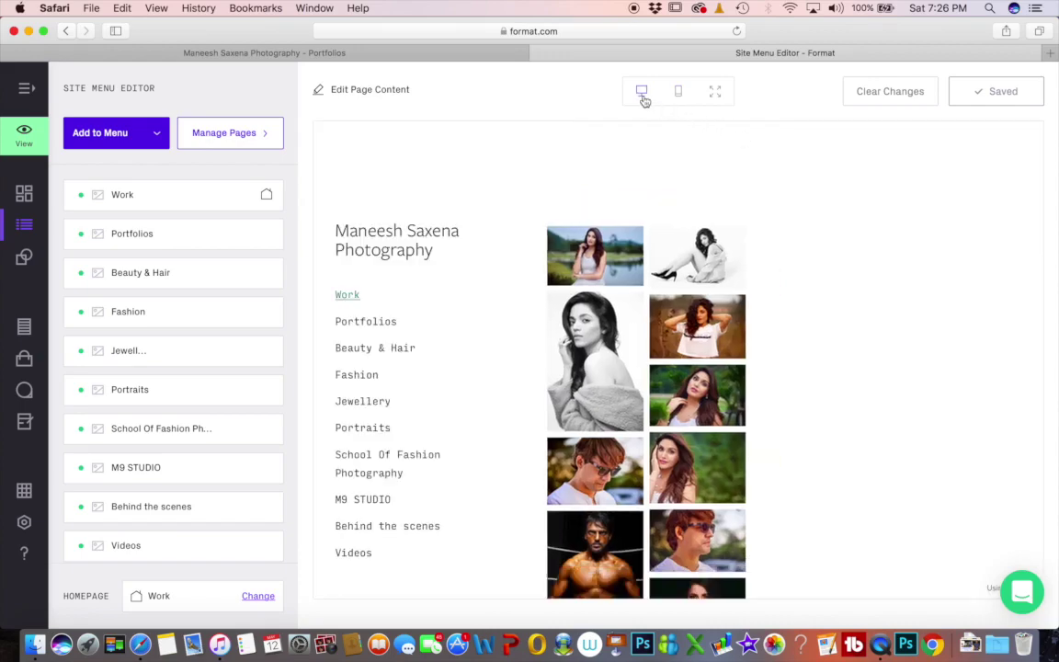
scroll(672, 344, "down", 10)
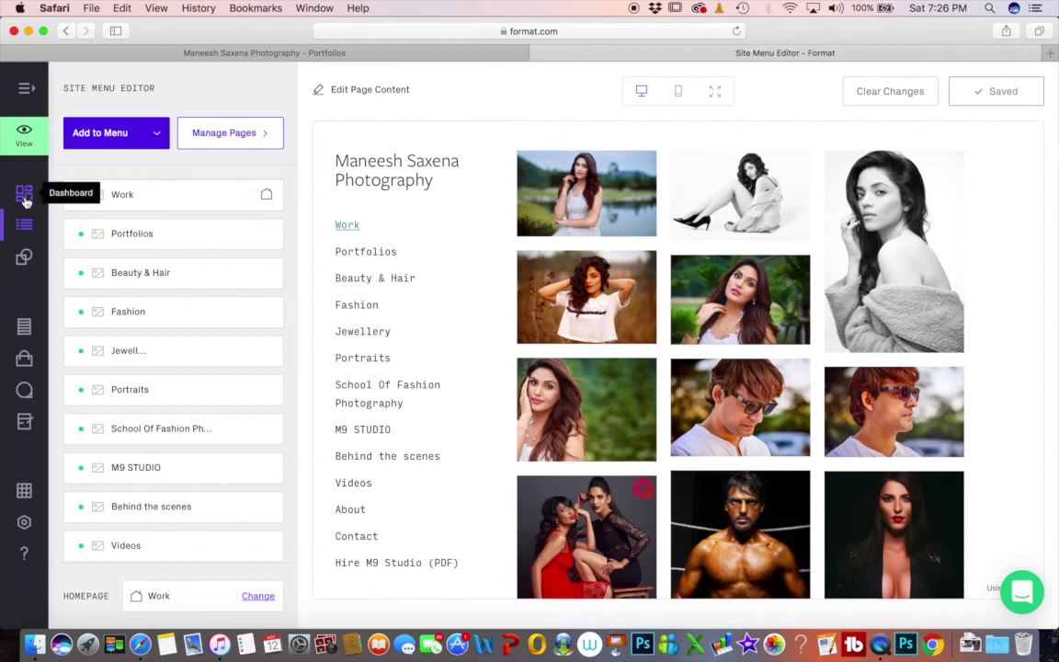
Open the Design Editor and review the basic Typography settings for the heading and body fonts
left_click(24, 264)
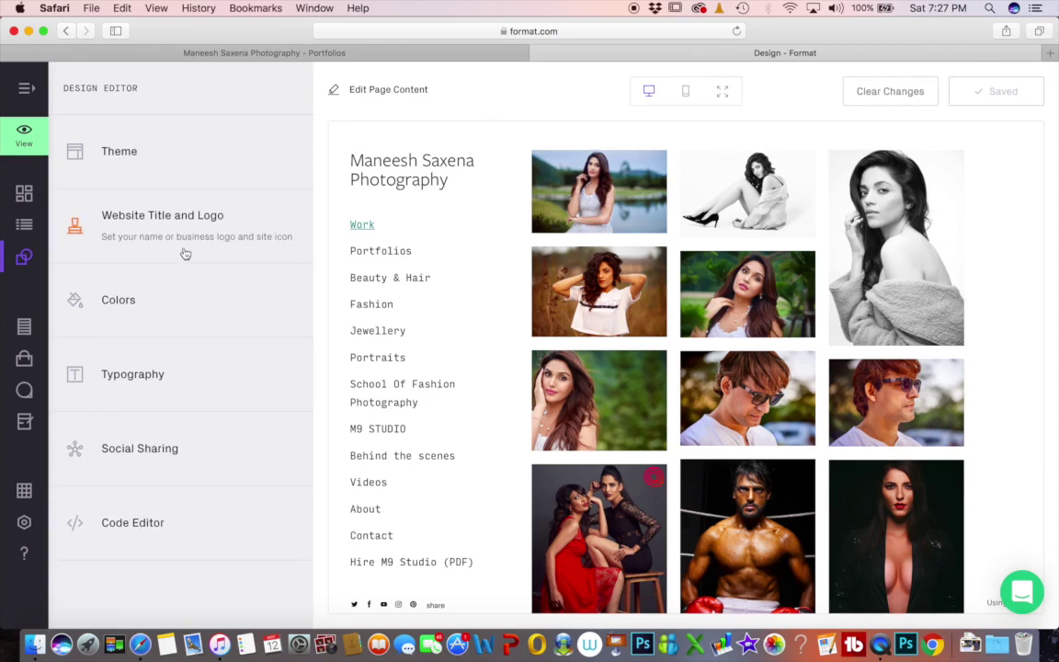
left_click(134, 377)
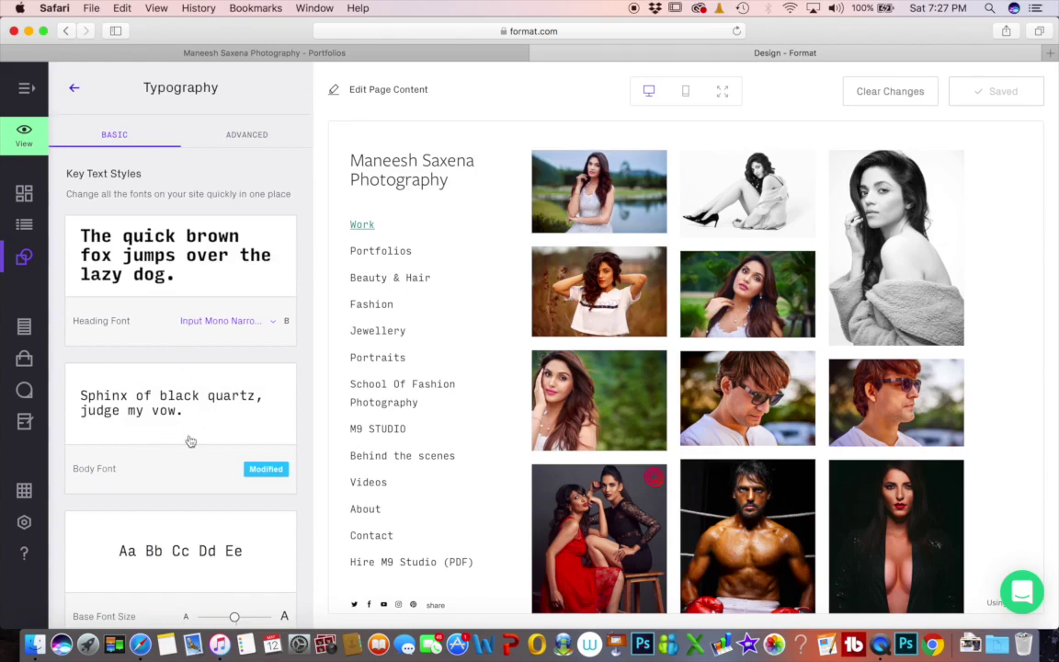
left_click(73, 89)
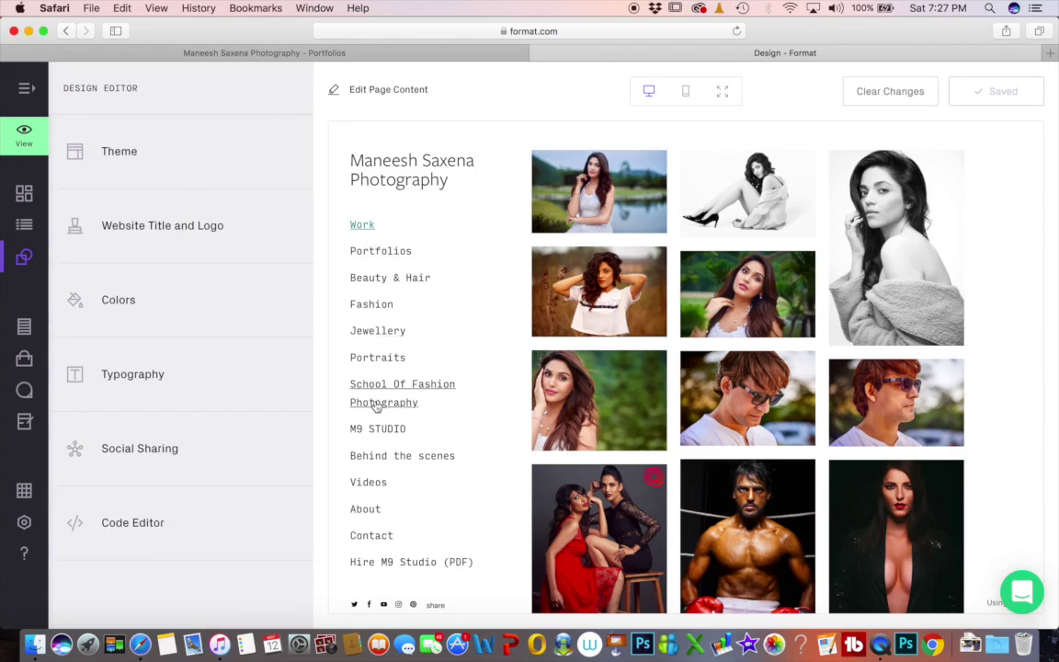
Review the Social Sharing settings for all five social network icons and return to the design options
left_click(144, 456)
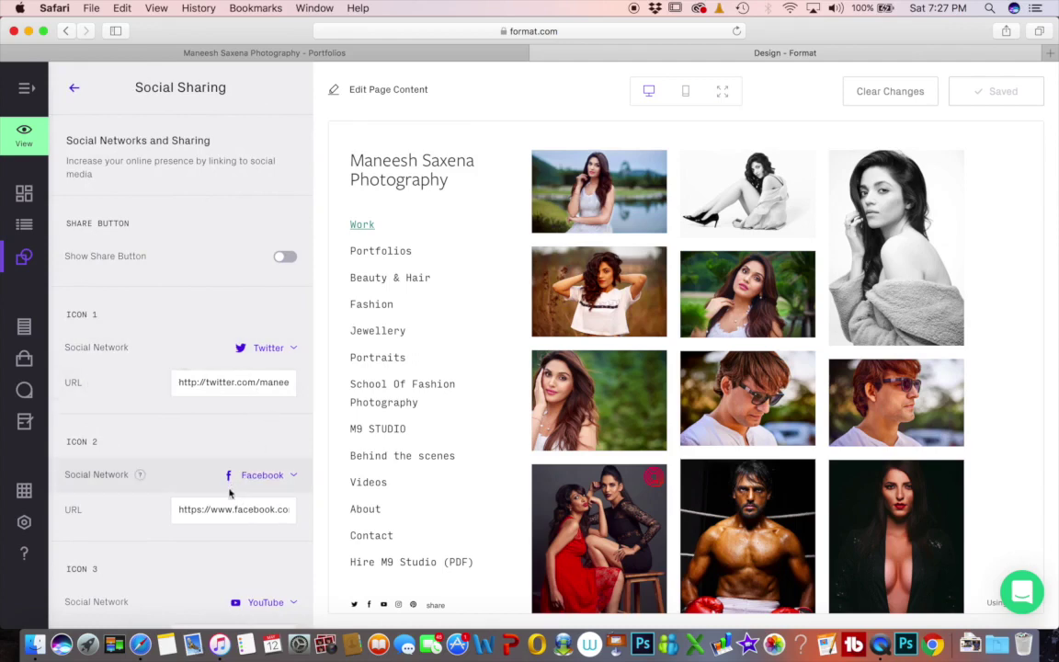
scroll(217, 551, "down", 5)
scroll(201, 521, "down", 3)
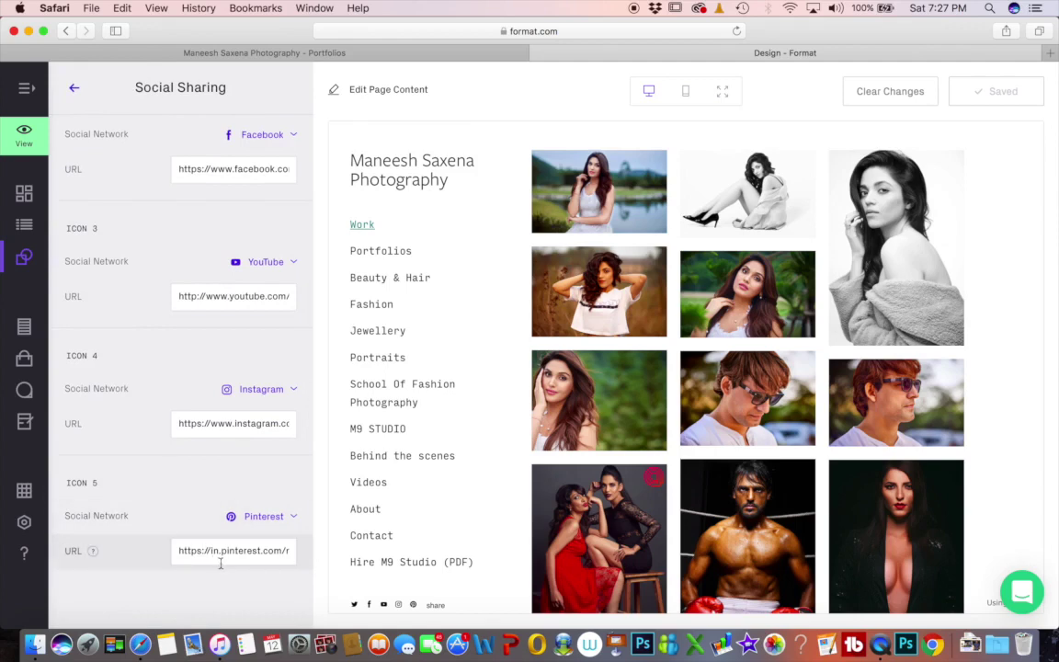
scroll(227, 475, "up", 4)
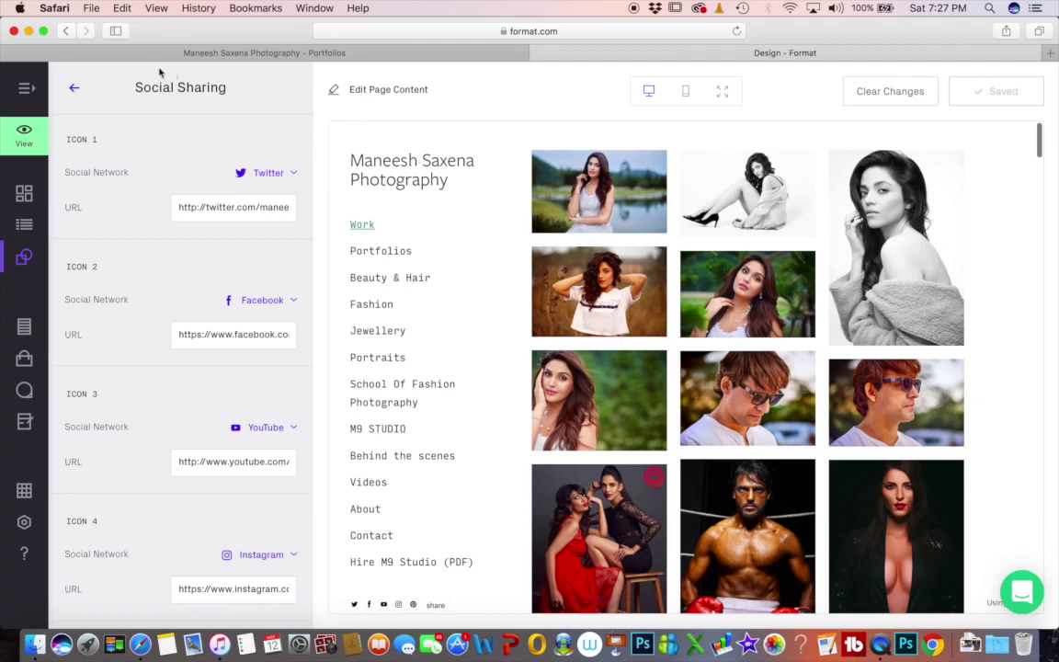
left_click(75, 92)
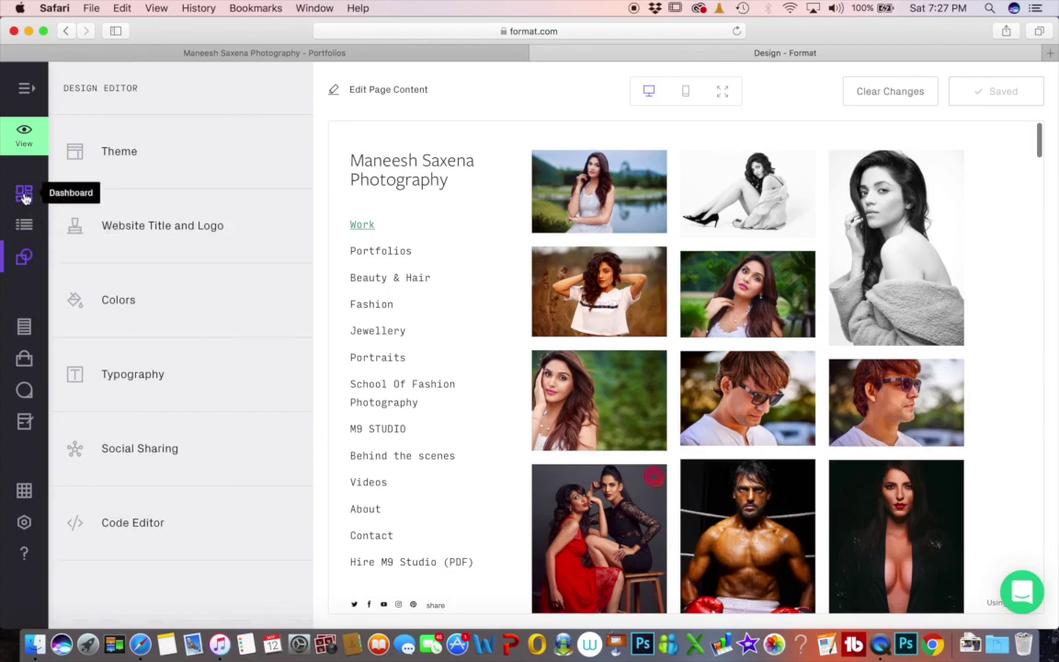
Go back to the Site Menu Editor and open the Work page's content for editing
left_click(23, 229)
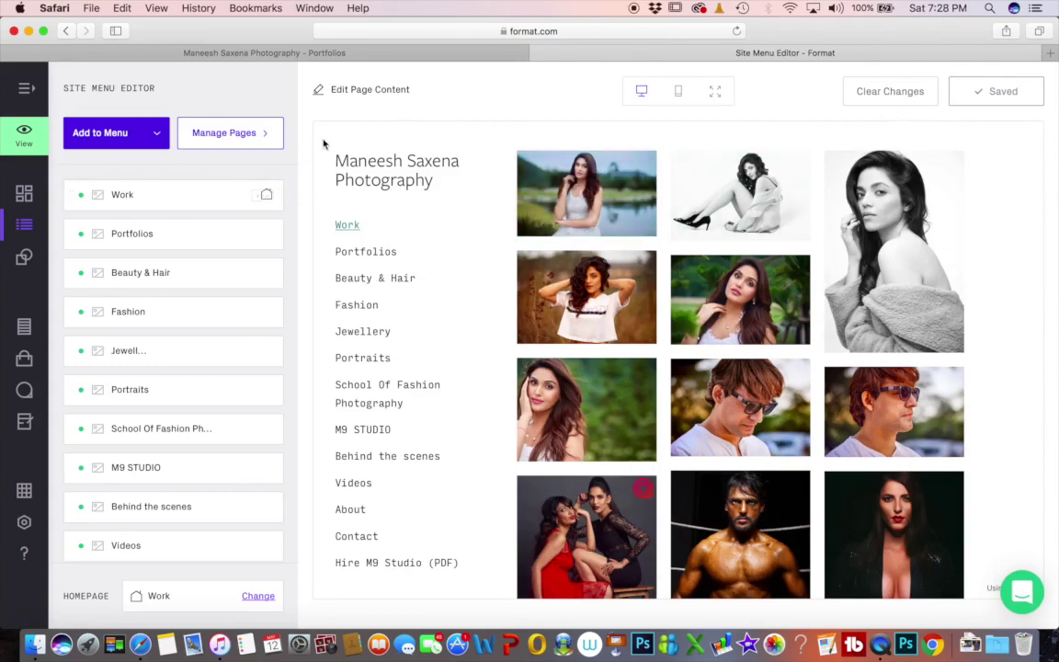
left_click(367, 92)
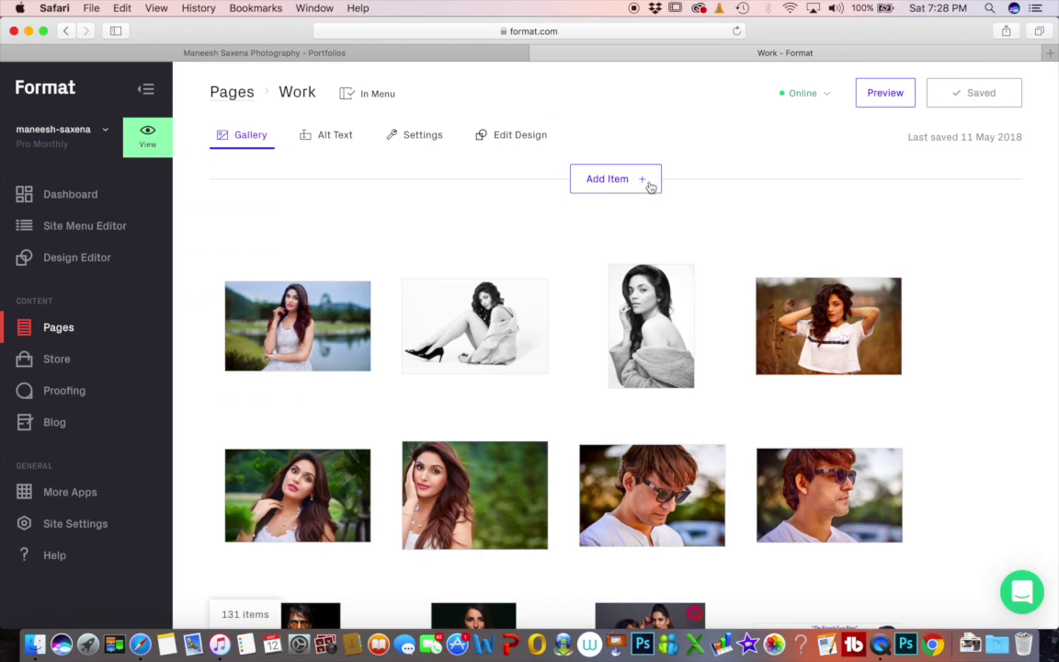
scroll(658, 202, "down", 1)
scroll(658, 203, "up", 1)
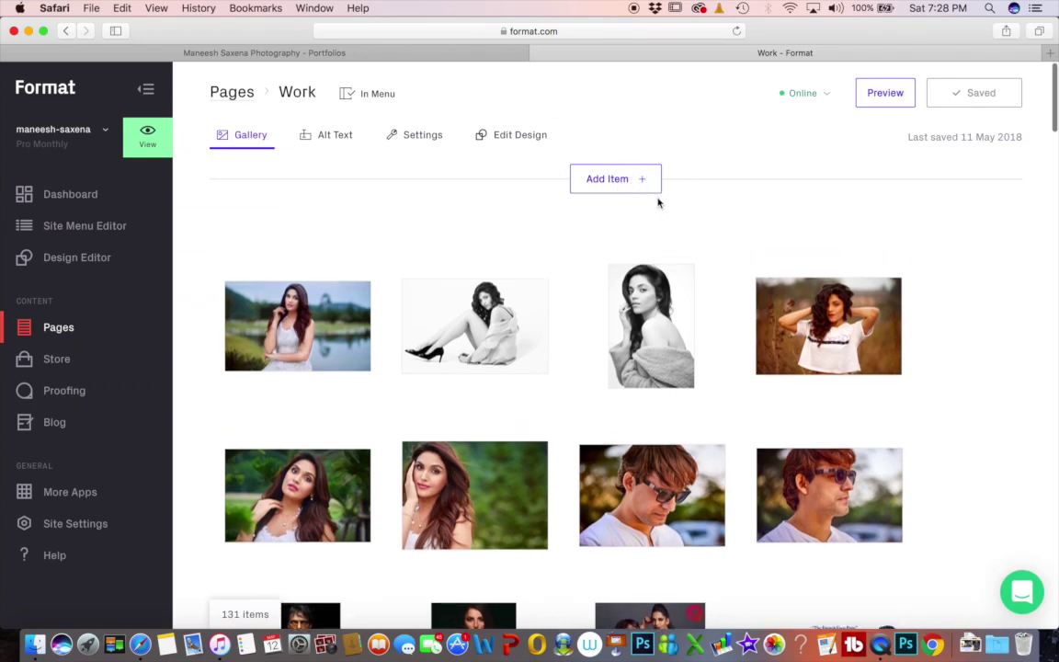
Try reordering photos in the Work gallery's first two rows and move them back to their original places
mouse_move(245, 300)
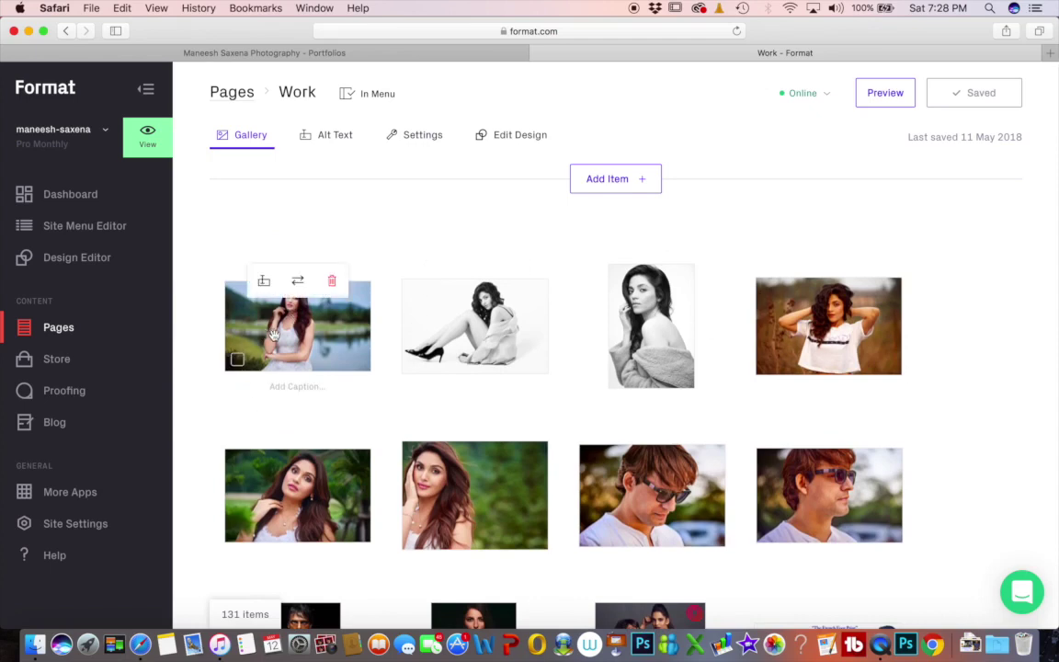
left_click_drag(297, 341, 941, 345)
left_click_drag(777, 351, 262, 326)
left_click_drag(443, 511, 432, 312)
left_click_drag(476, 368, 479, 522)
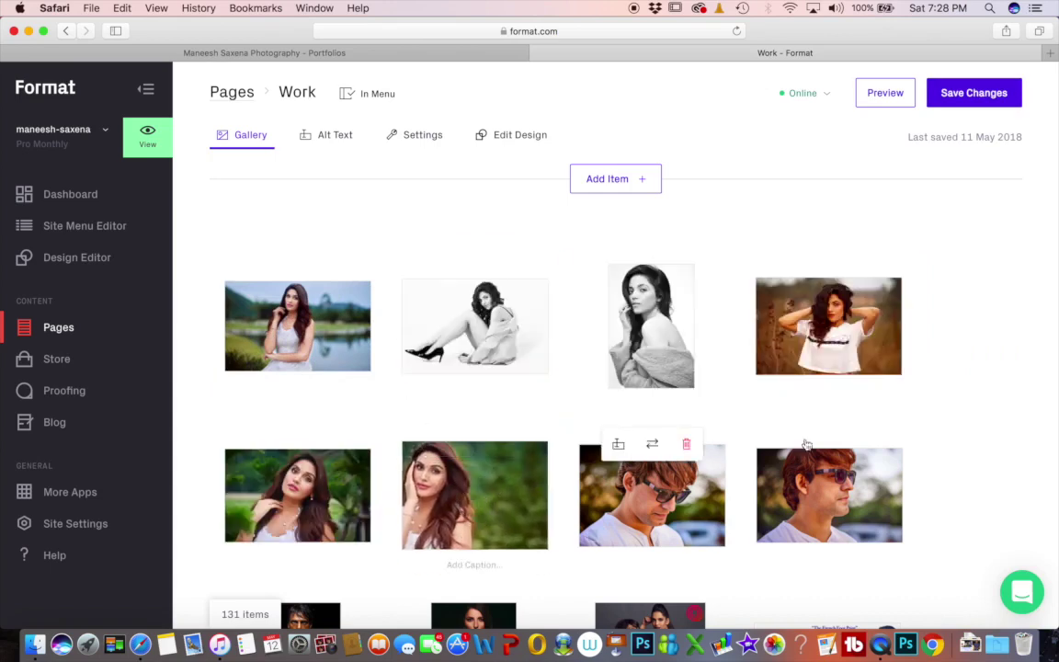
Look through the remaining images further down the Work gallery
scroll(917, 411, "down", 5)
scroll(917, 411, "down", 4)
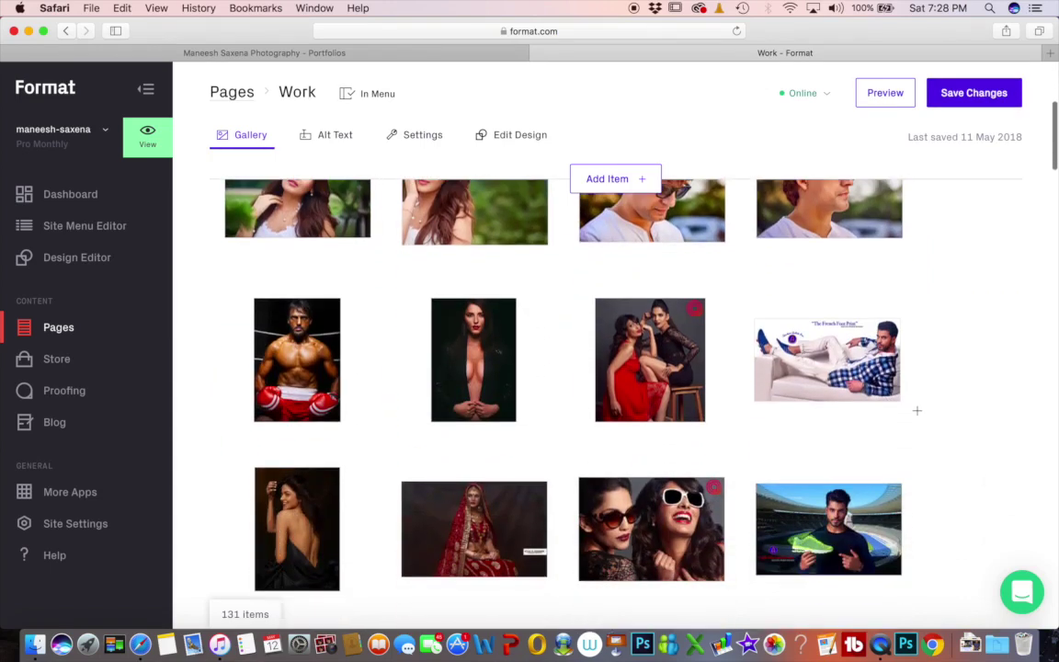
scroll(917, 411, "down", 10)
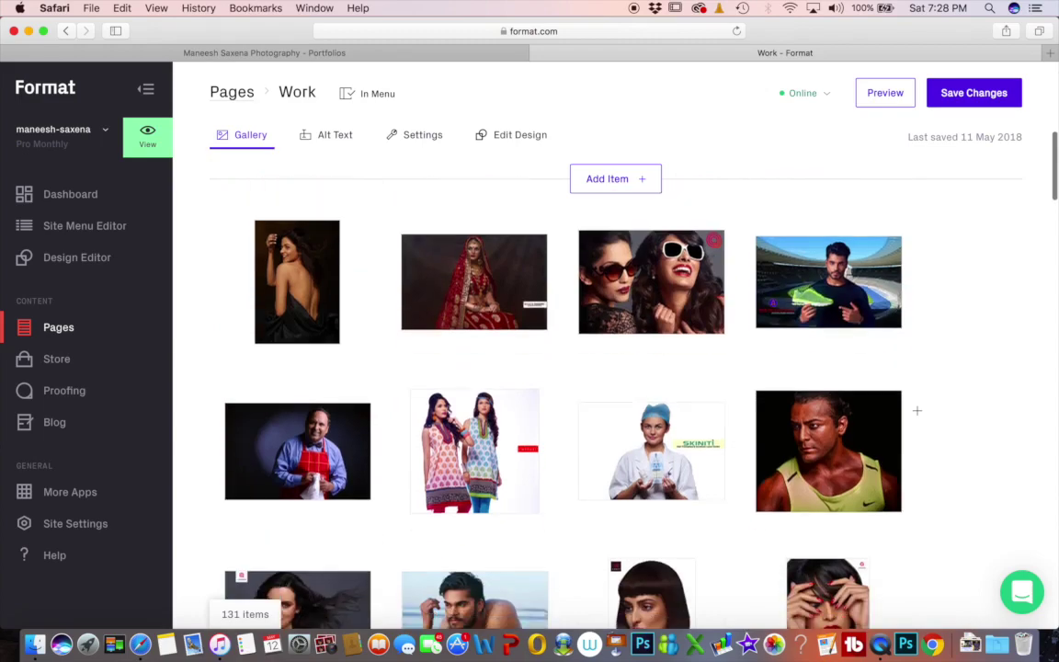
scroll(917, 411, "down", 12)
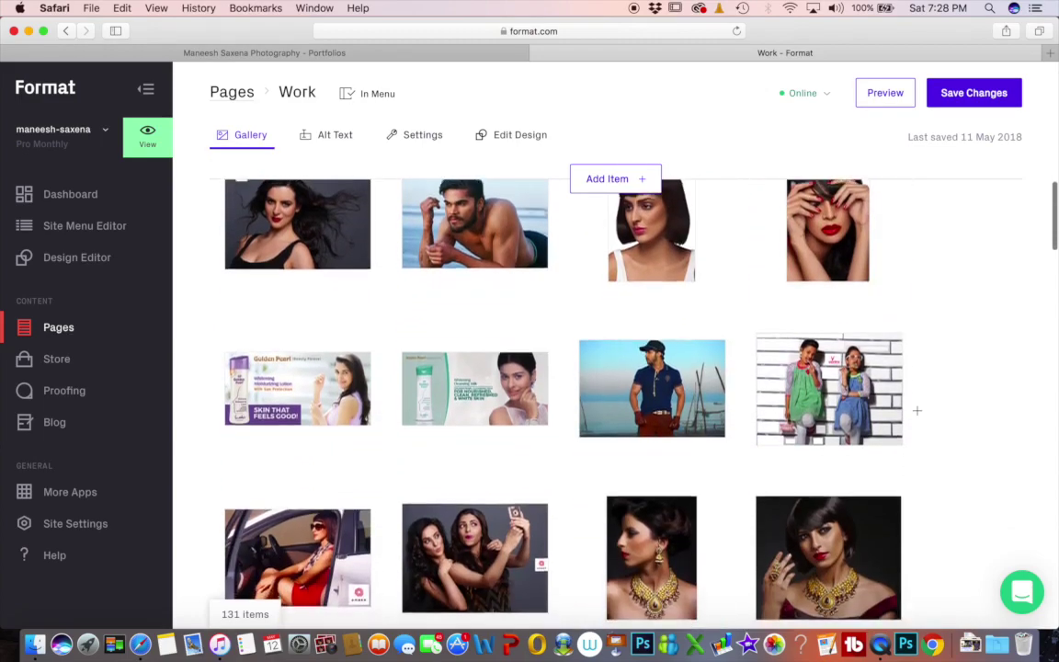
scroll(917, 410, "down", 10)
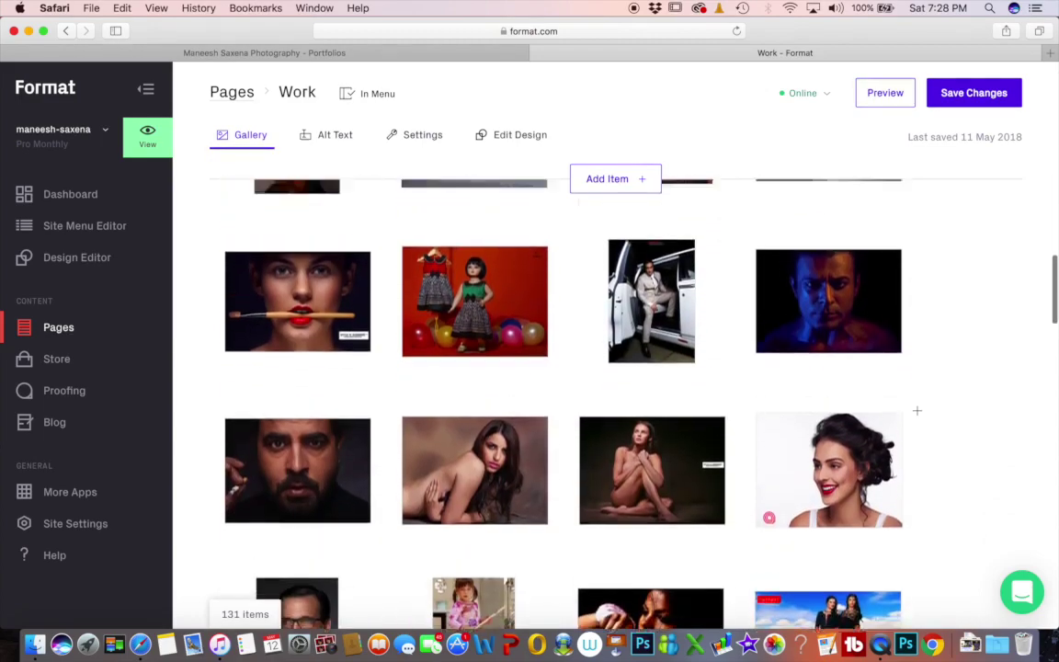
scroll(916, 411, "up", 2)
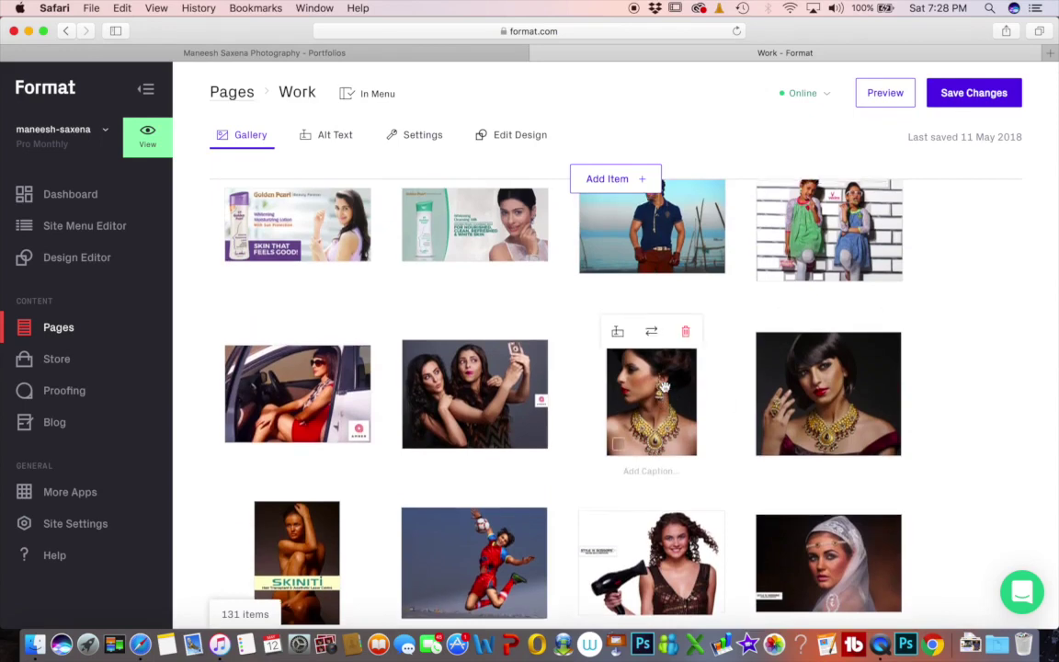
Upload image14000.jpg from the fb folder on the computer to the Work gallery as a new image item
scroll(667, 368, "up", 15)
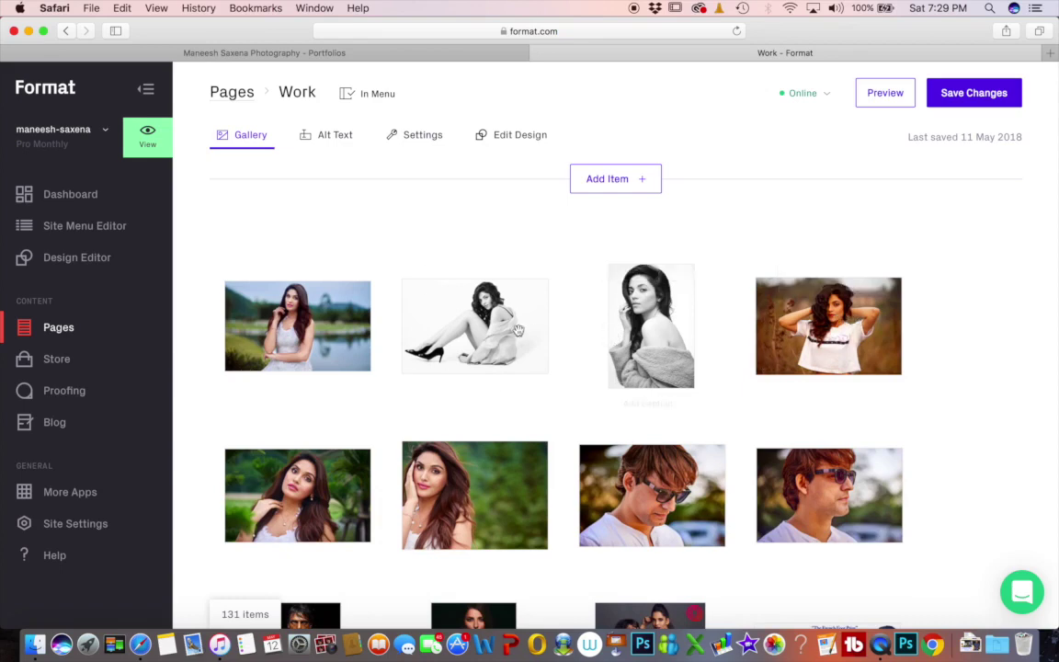
scroll(480, 337, "down", 1)
scroll(479, 336, "up", 1)
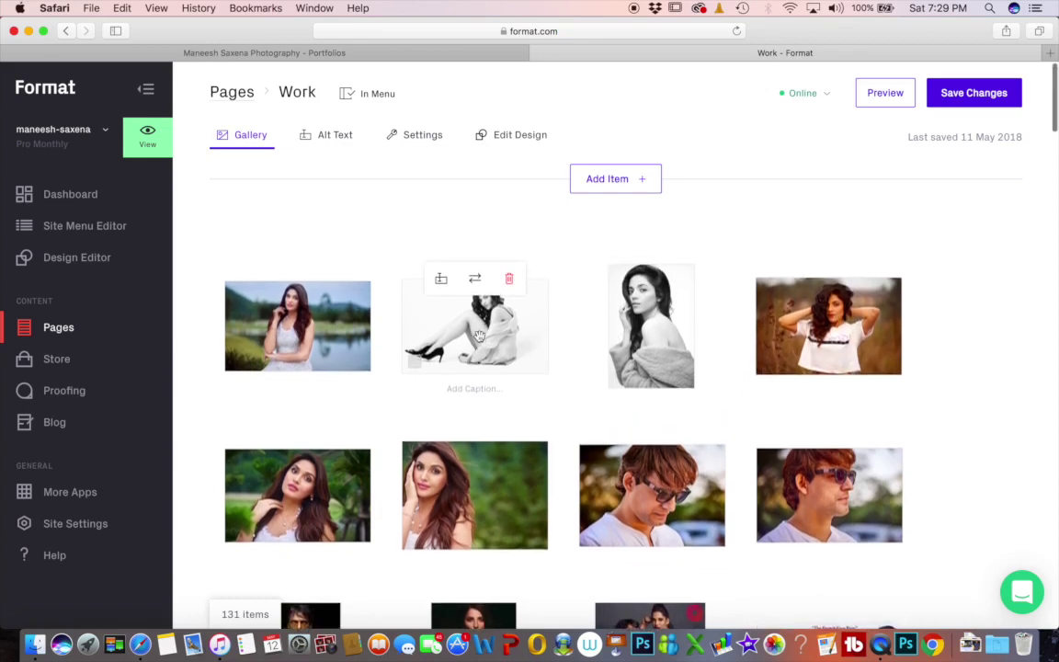
left_click(644, 183)
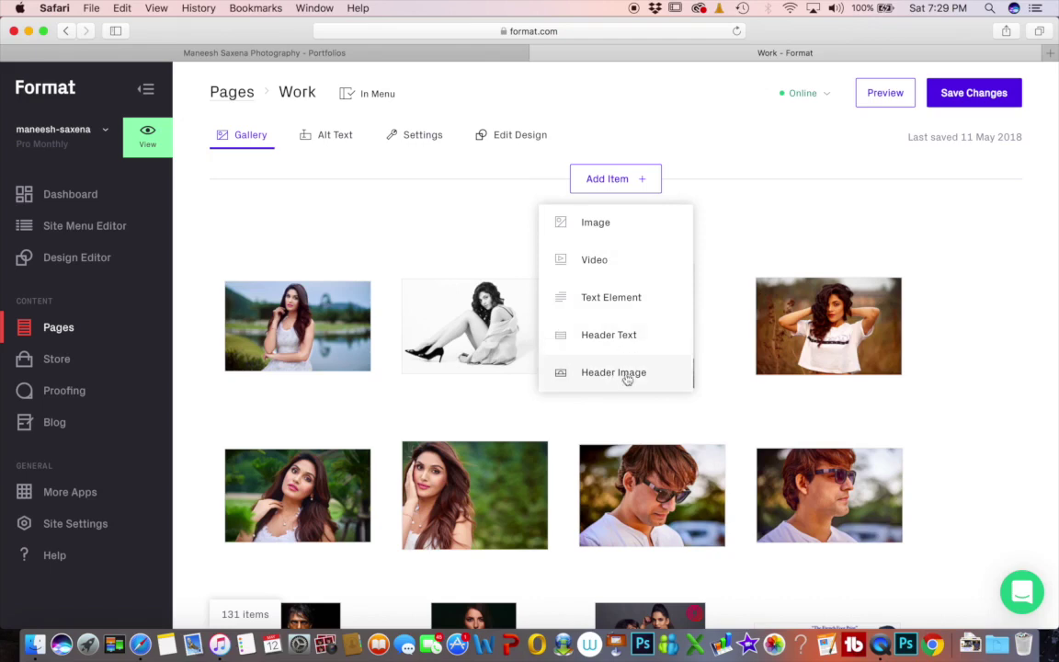
left_click(599, 224)
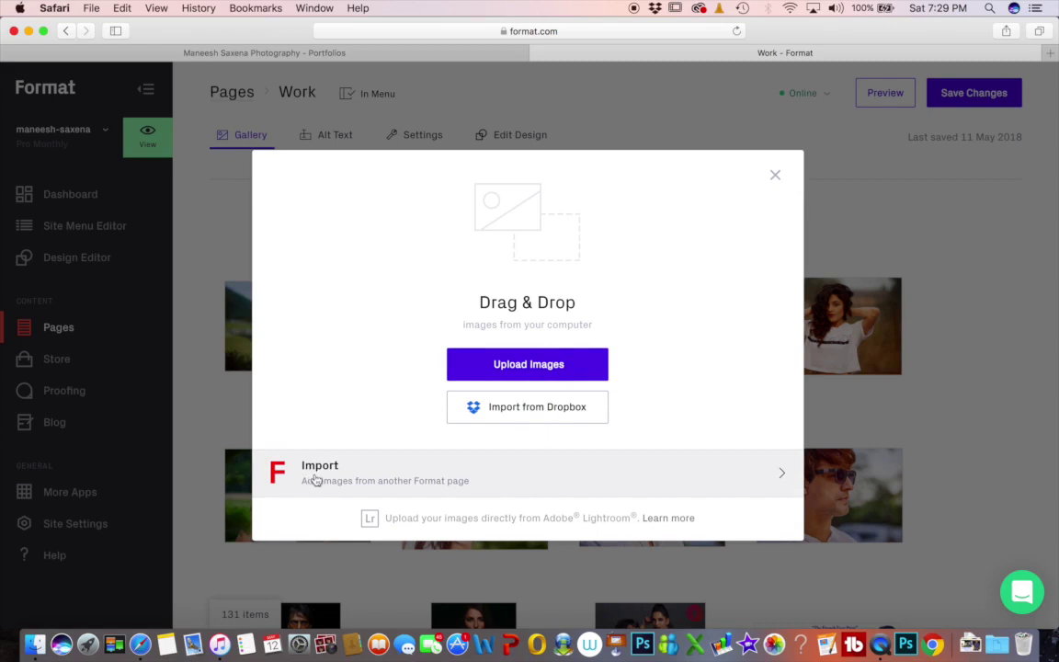
left_click(526, 365)
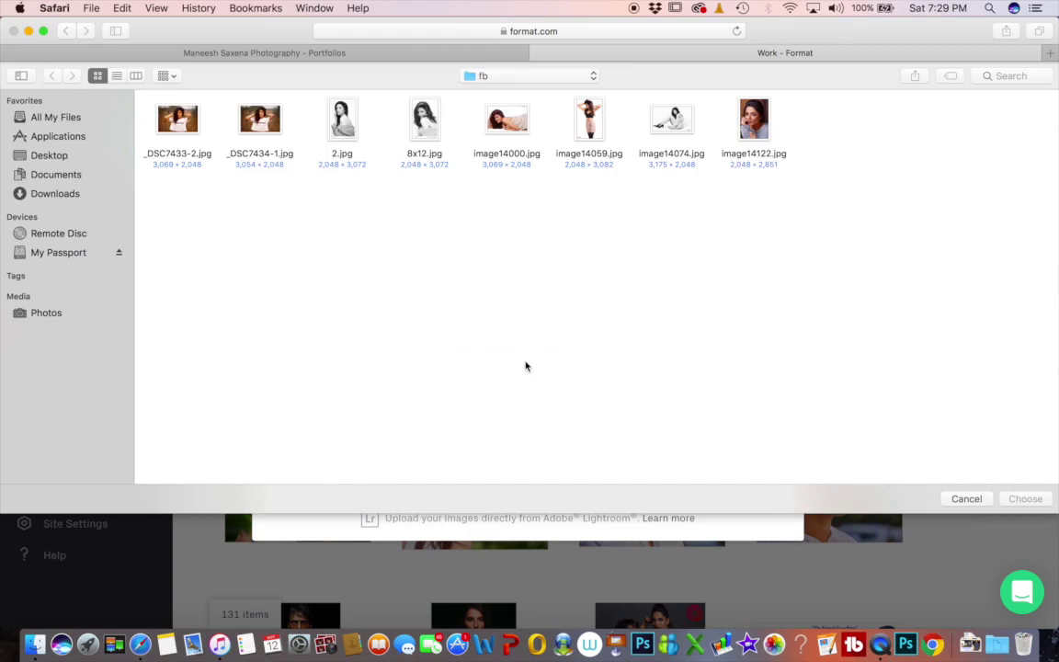
left_click(518, 123)
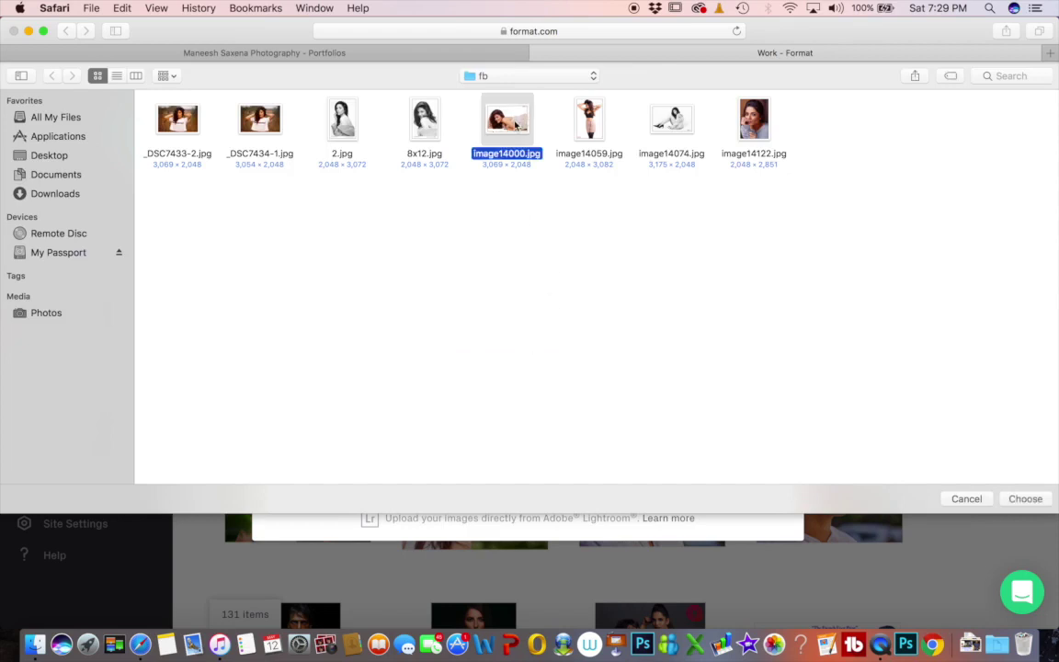
left_click(1024, 499)
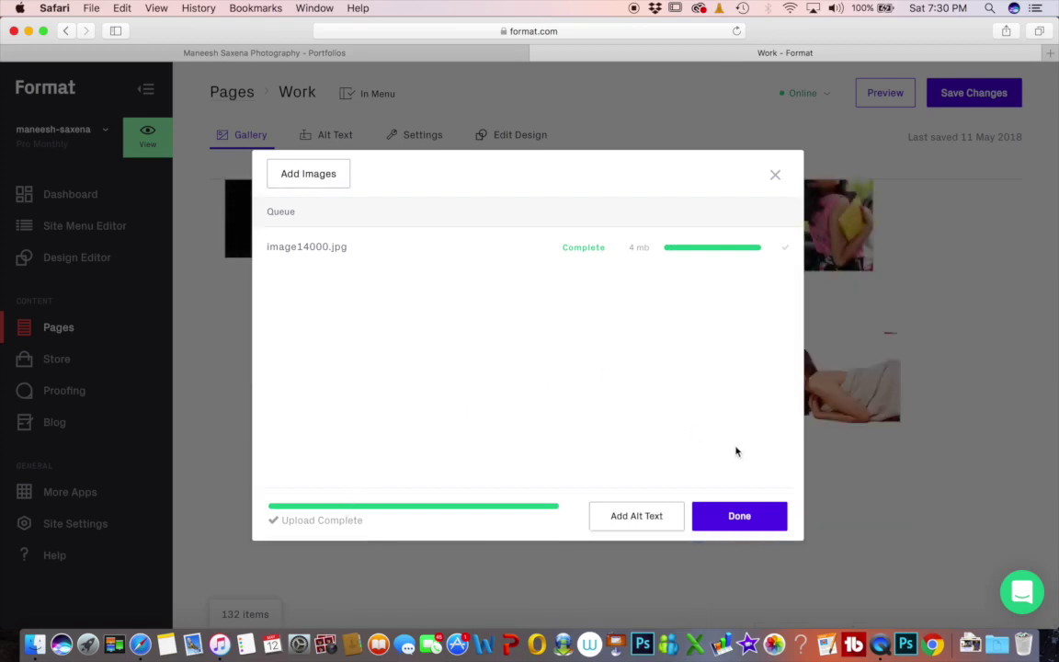
left_click(739, 515)
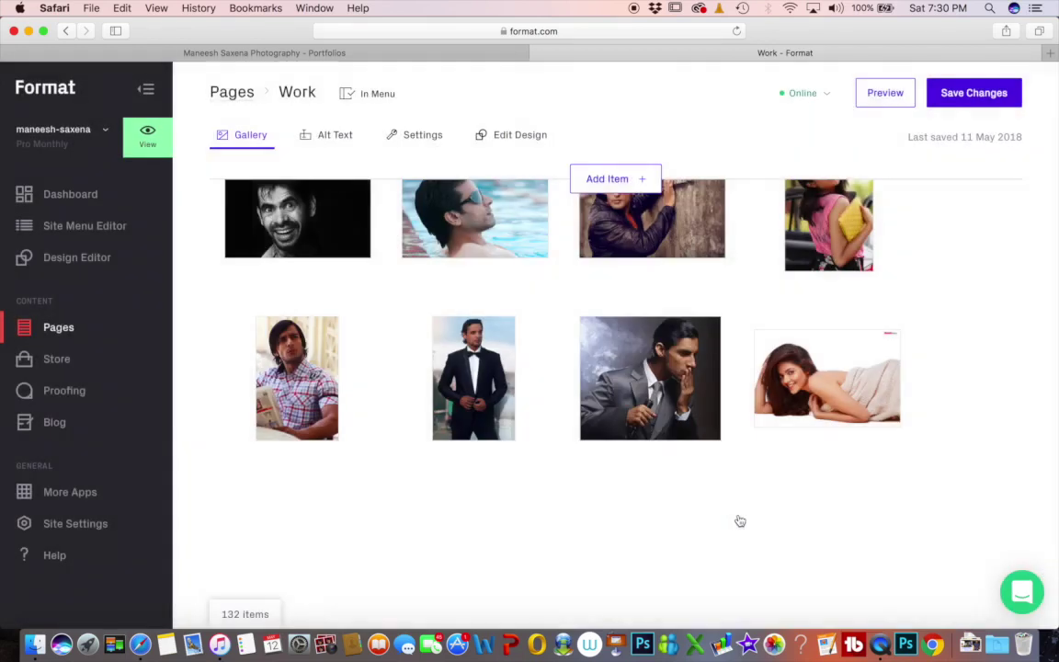
Move the newly uploaded photo from the end of the Work gallery to the first position
mouse_move(831, 408)
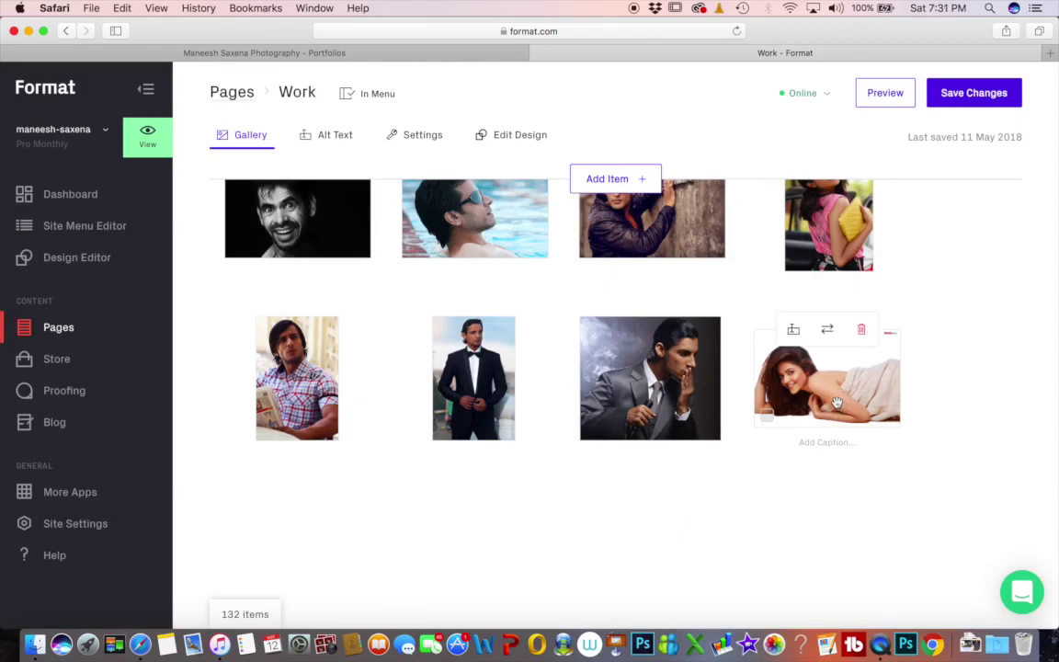
scroll(837, 402, "up", 2)
scroll(836, 402, "up", 2)
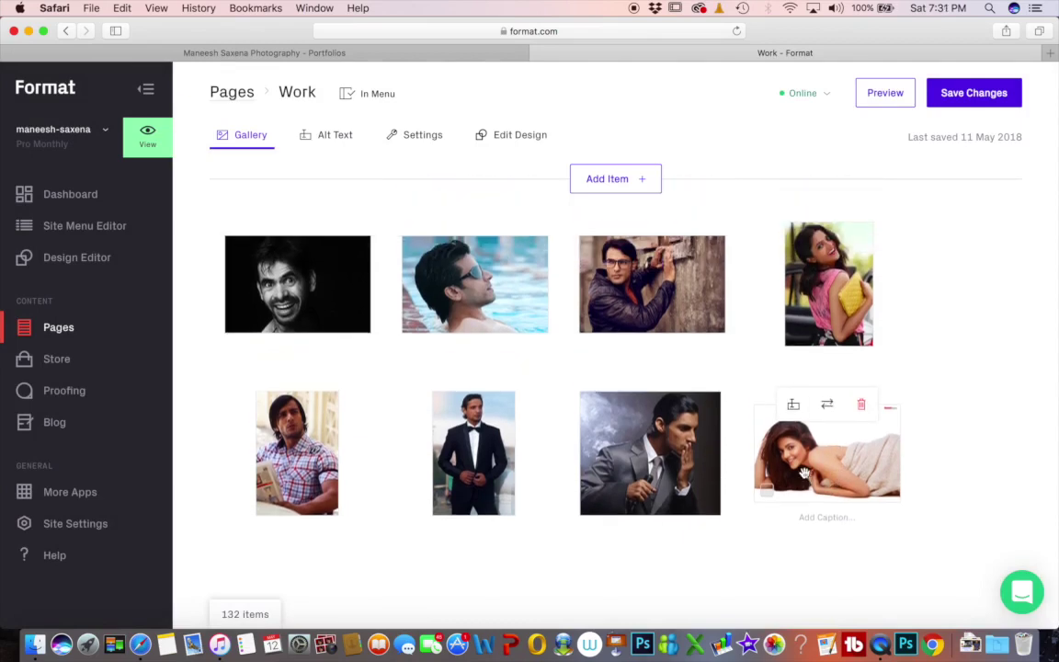
left_click_drag(784, 469, 258, 294)
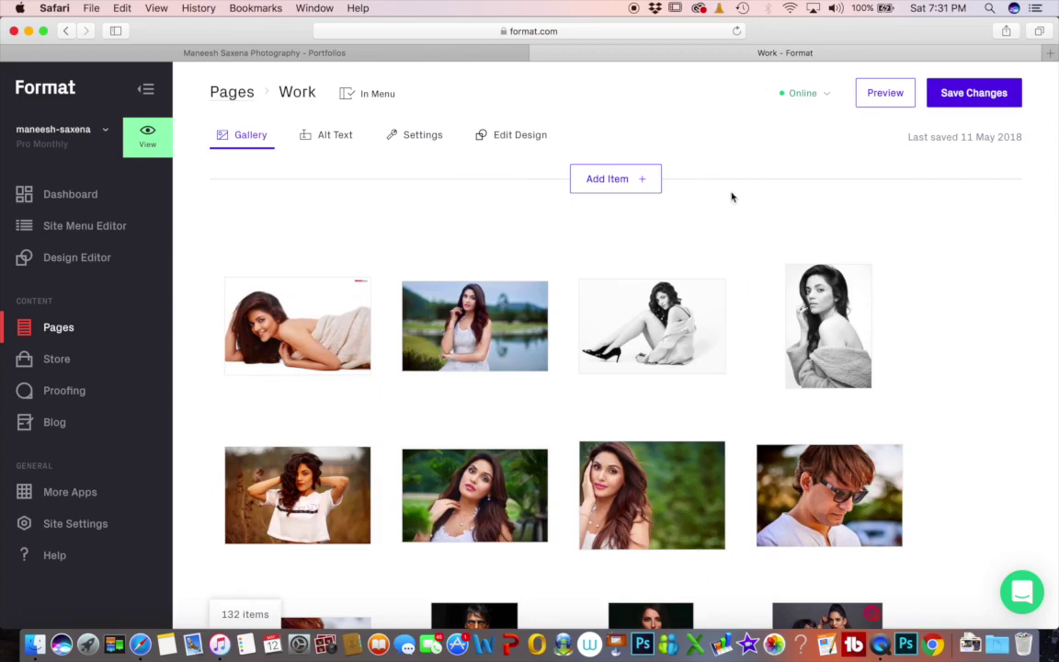
Save the gallery changes, check the Work page on the live site and return to the gallery editor
left_click(974, 95)
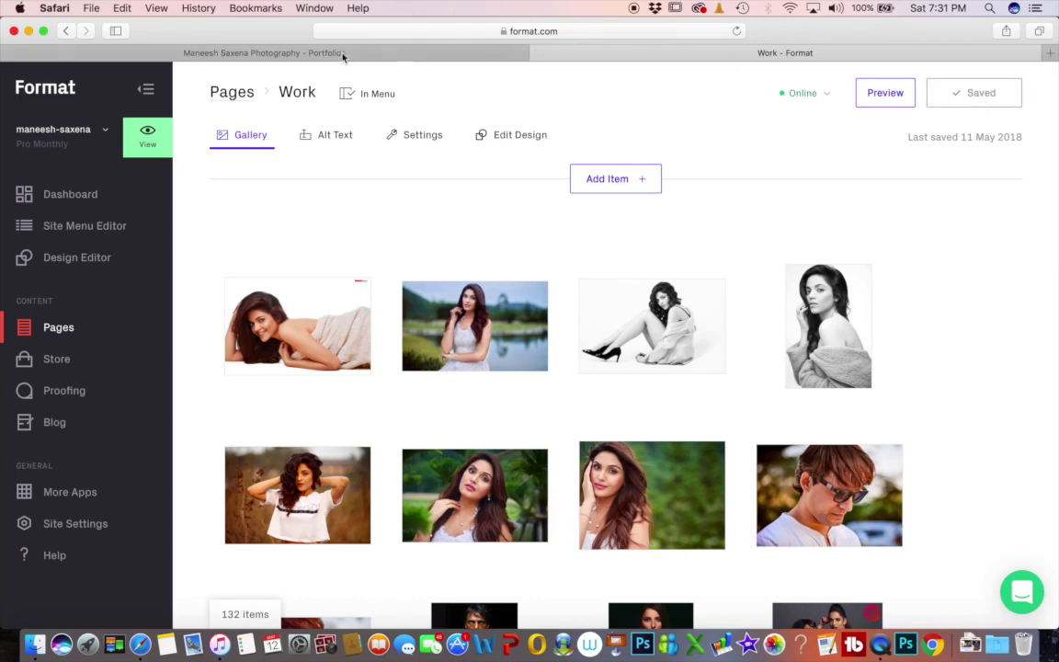
left_click(151, 148)
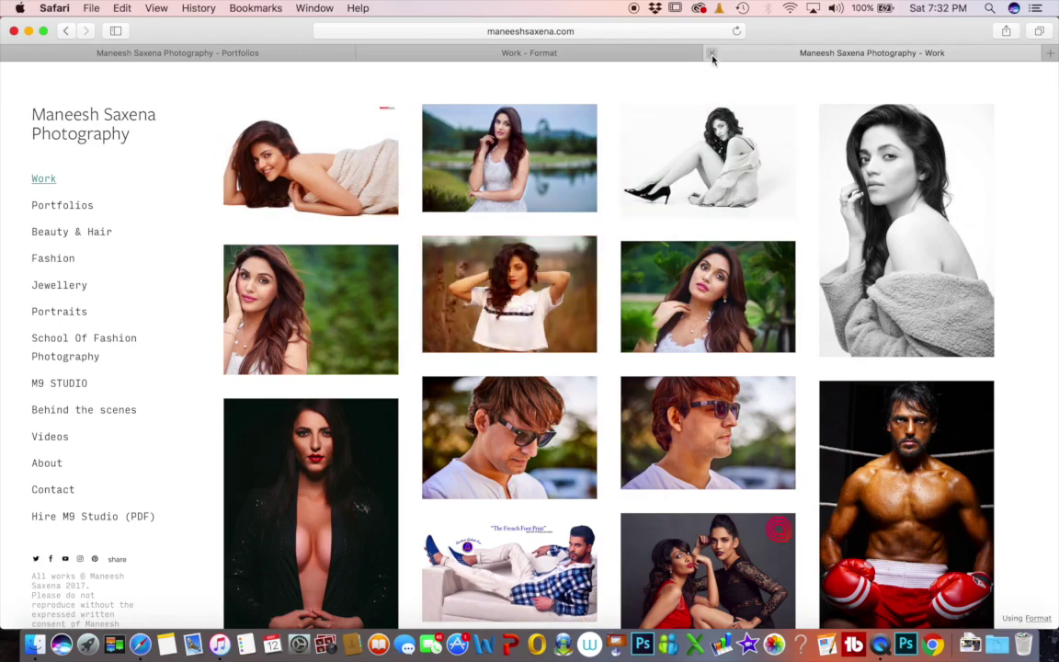
left_click(712, 58)
Delete the newly added first photo from the Work gallery and look over the remaining rows
mouse_move(311, 294)
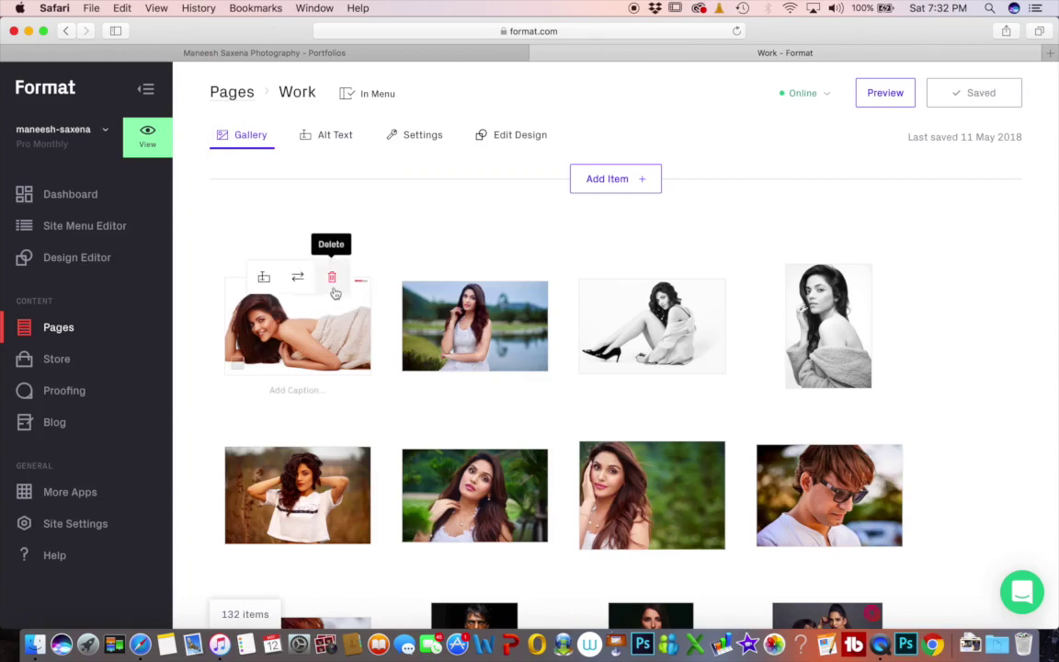
left_click(332, 282)
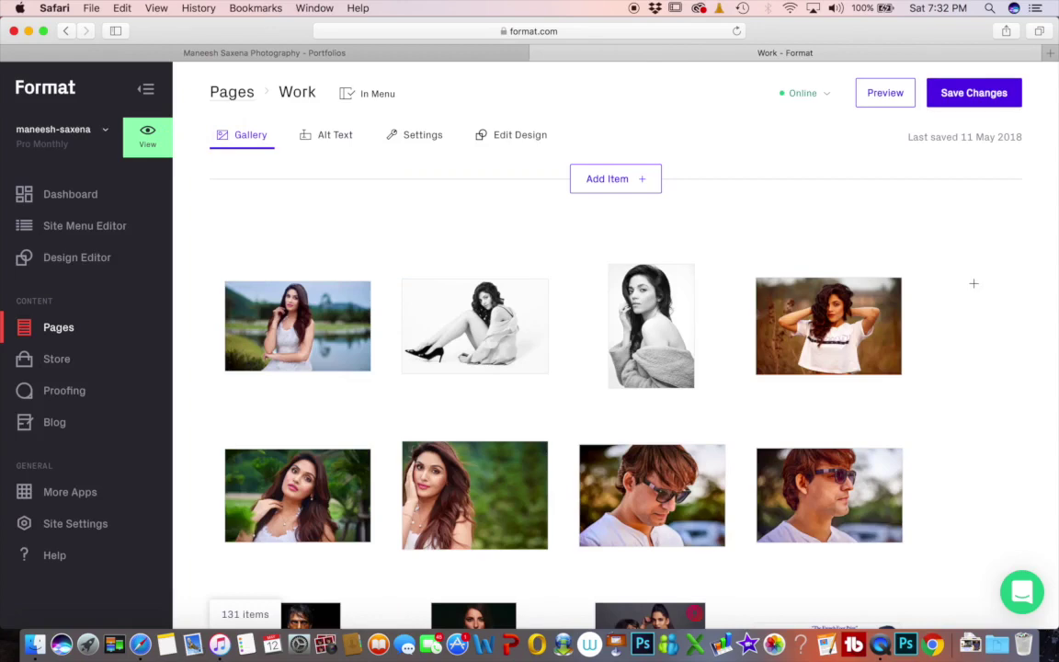
scroll(989, 370, "down", 4)
scroll(989, 369, "up", 2)
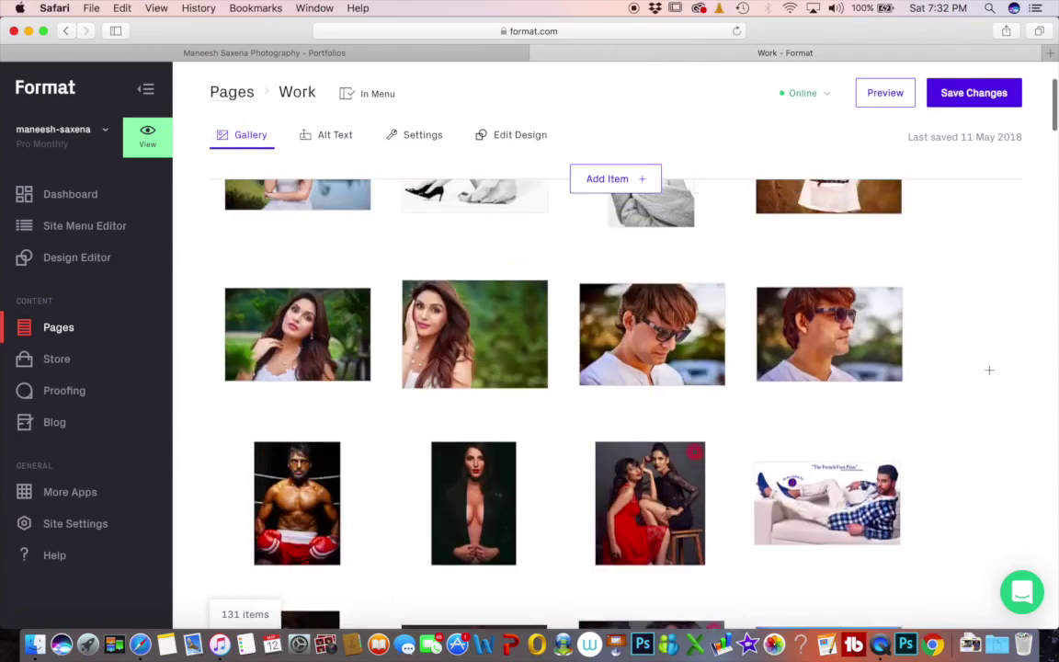
scroll(989, 369, "up", 2)
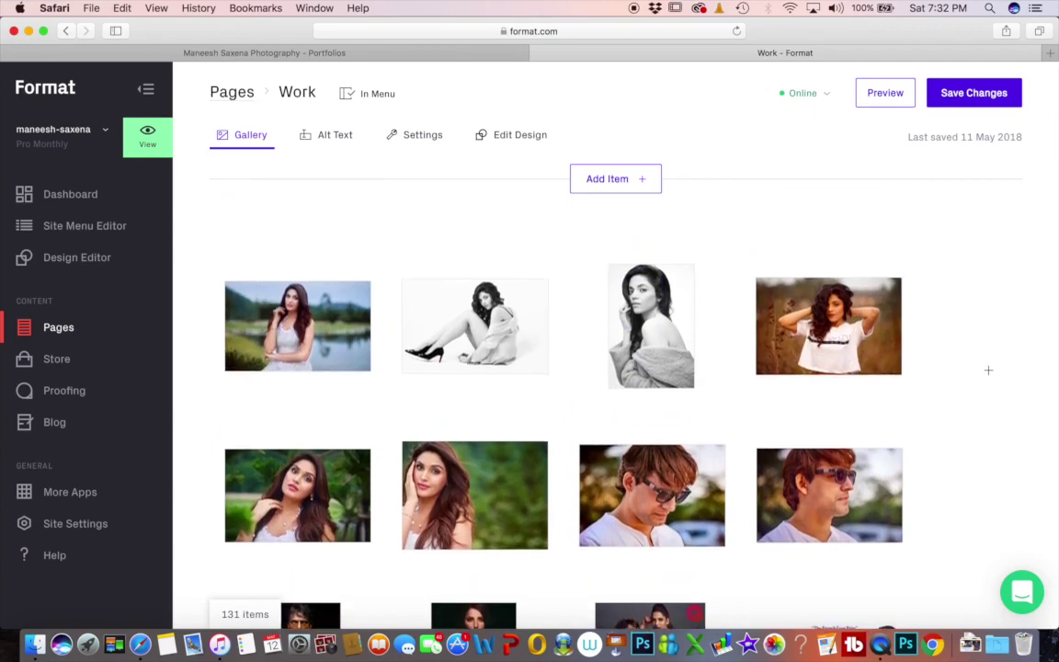
Review the Site Settings, including header, icon, password, contact and email logo options, and open the Domain settings
left_click(79, 534)
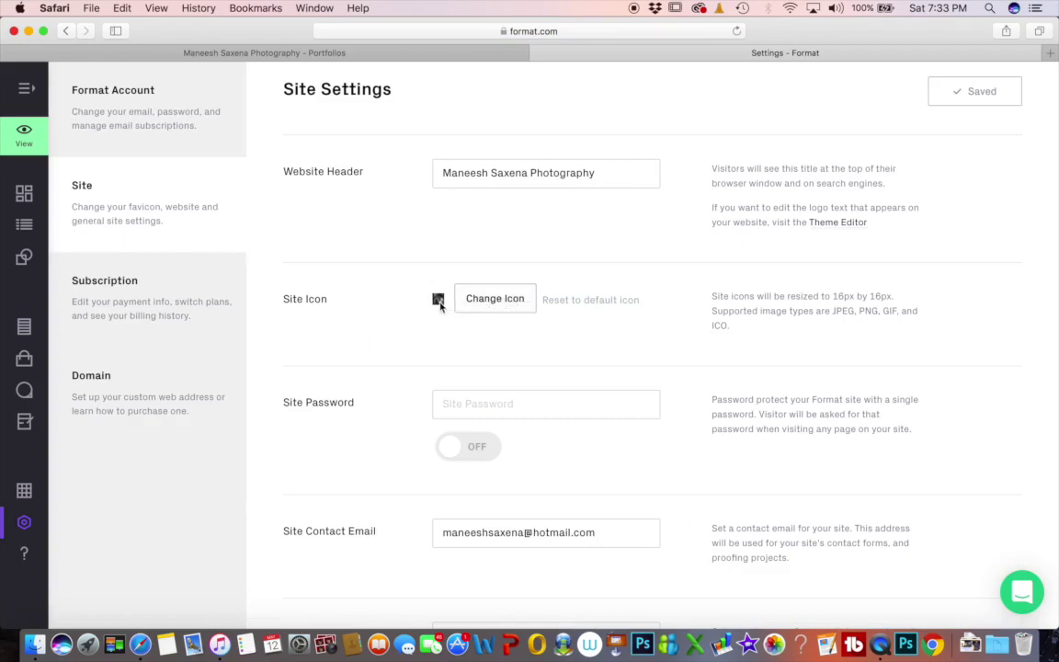
scroll(439, 308, "down", 3)
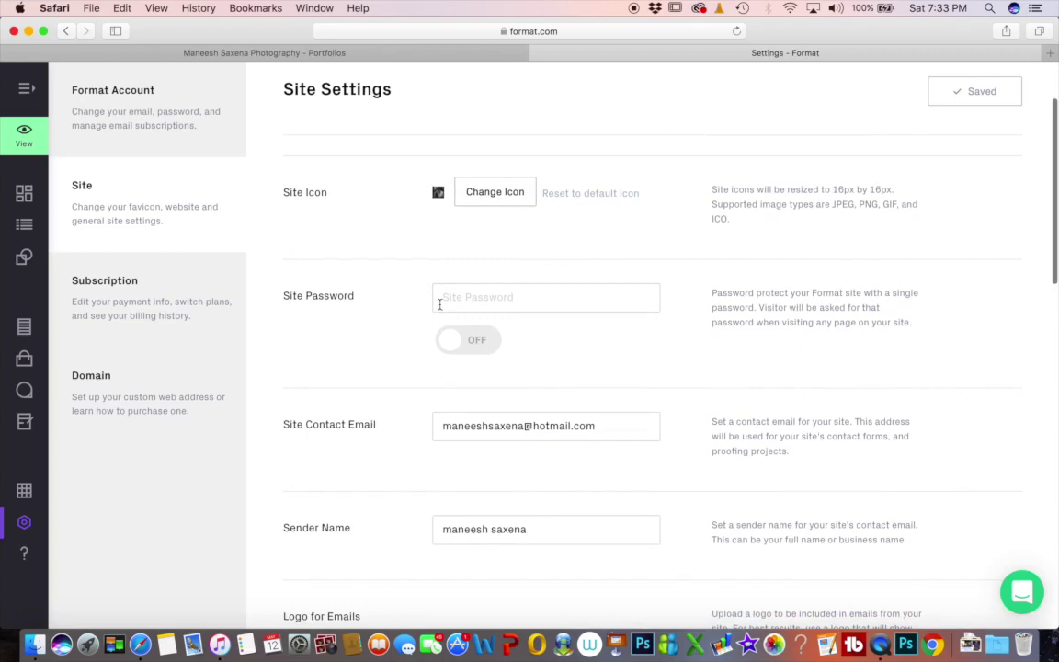
scroll(395, 458, "down", 4)
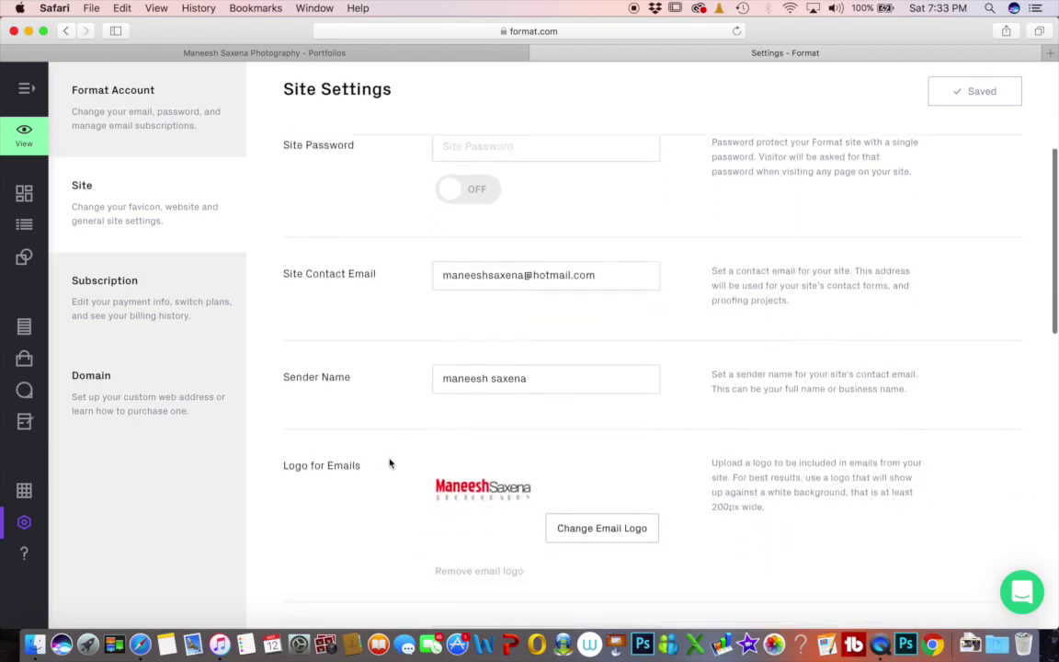
scroll(449, 500, "down", 4)
scroll(451, 501, "up", 3)
scroll(451, 501, "up", 8)
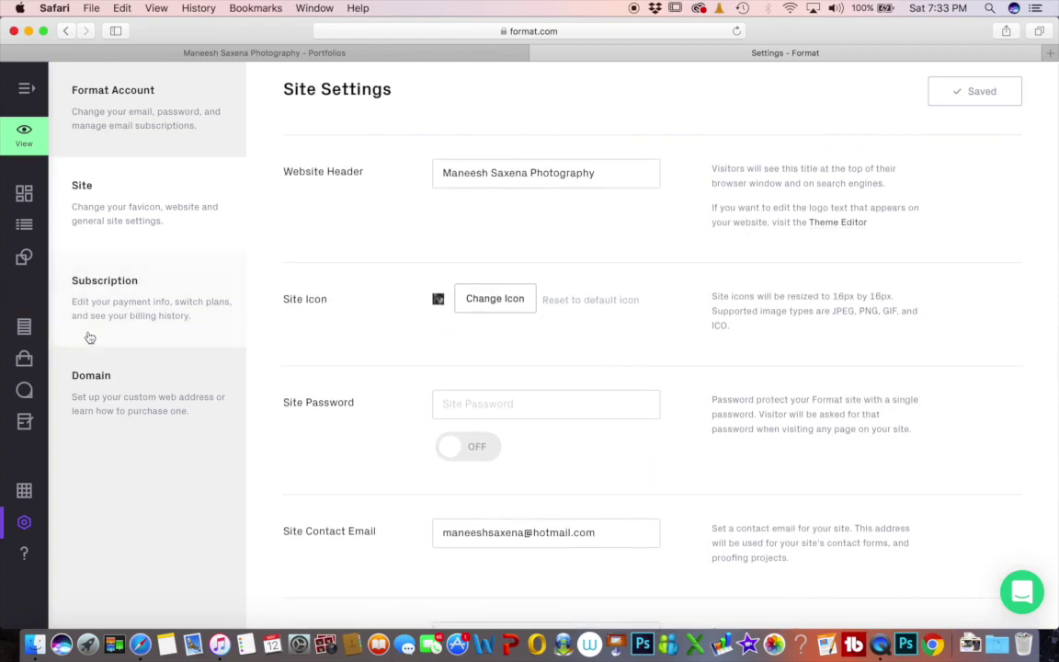
left_click(120, 418)
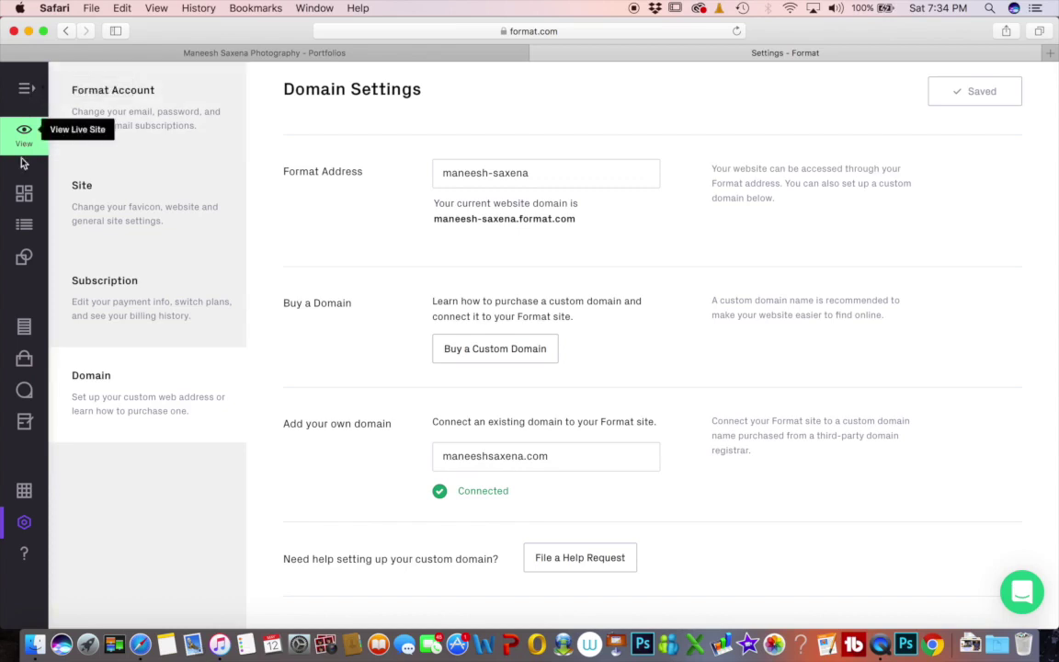
Return to the Dashboard and browse the available themes as far as the Peak theme in use
left_click(22, 198)
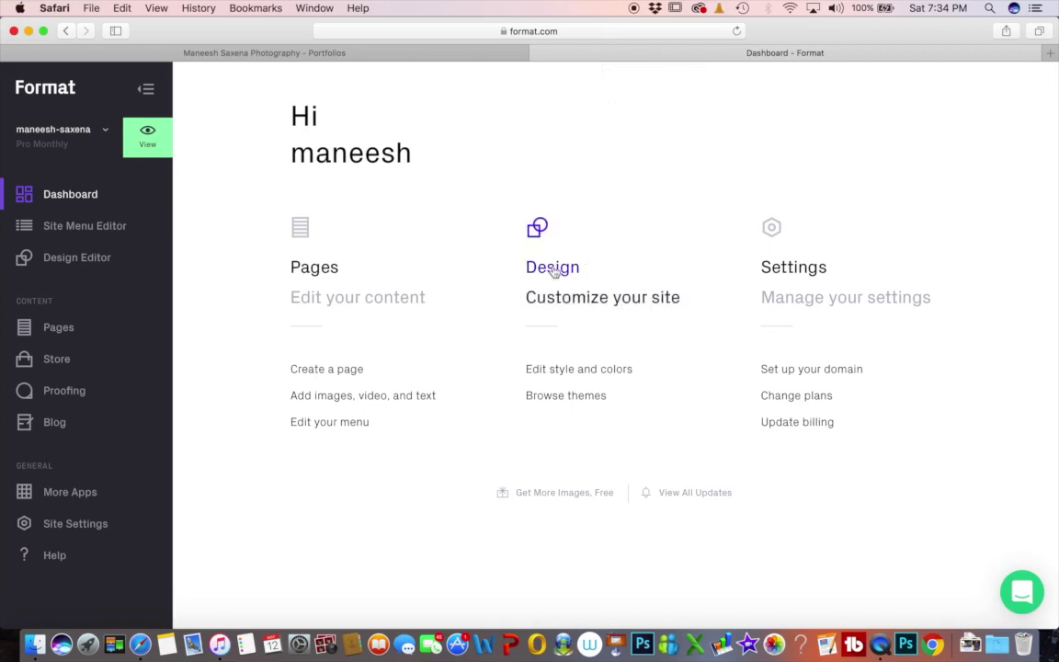
left_click(578, 400)
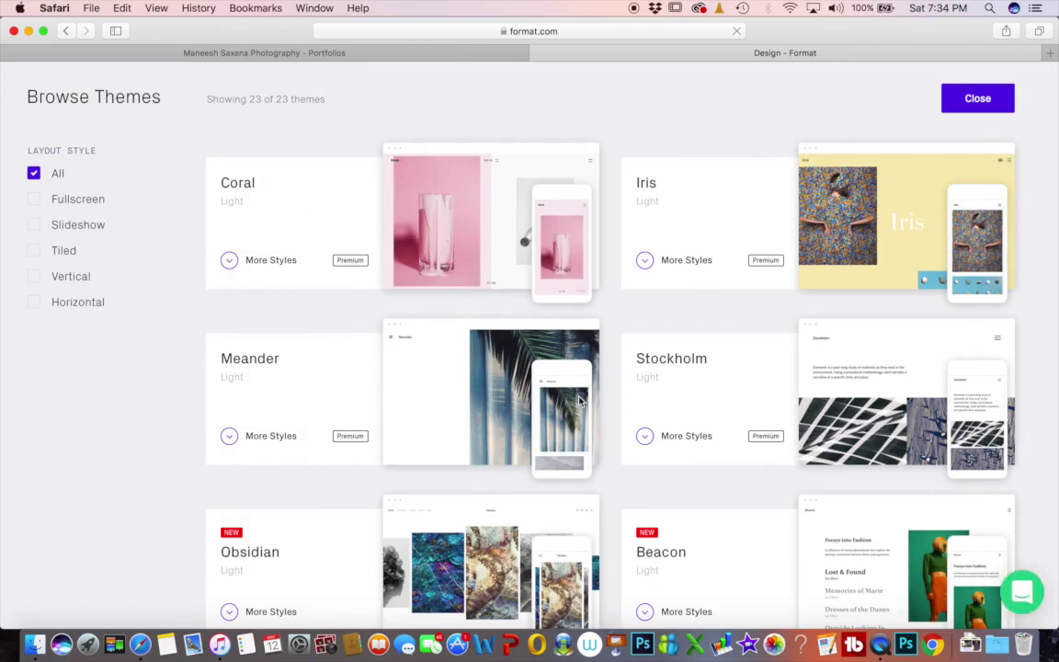
scroll(728, 441, "down", 5)
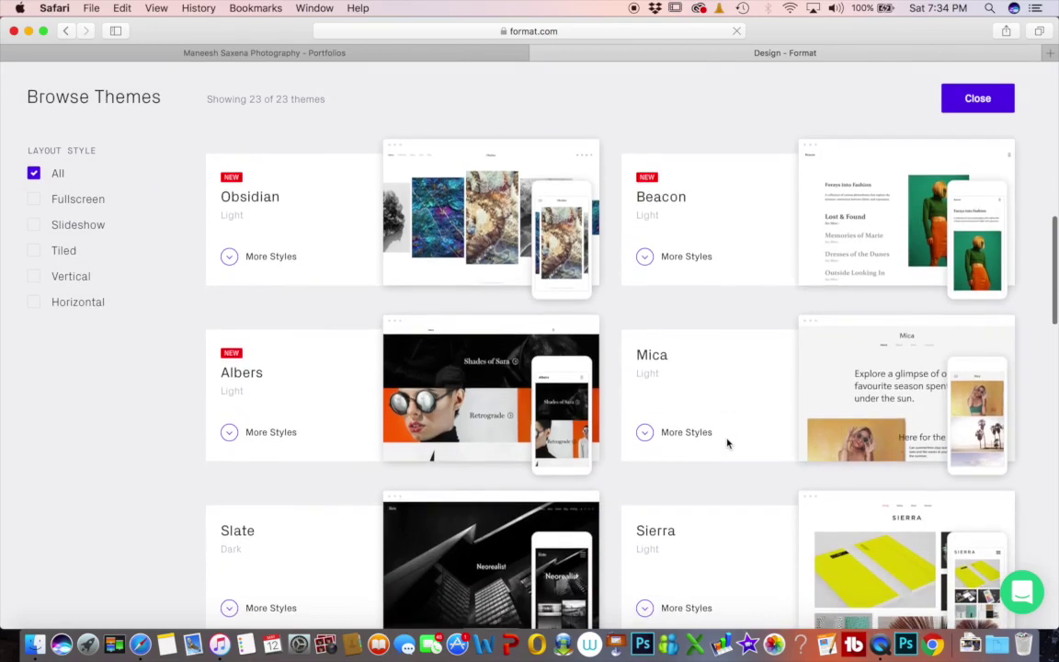
mouse_move(363, 402)
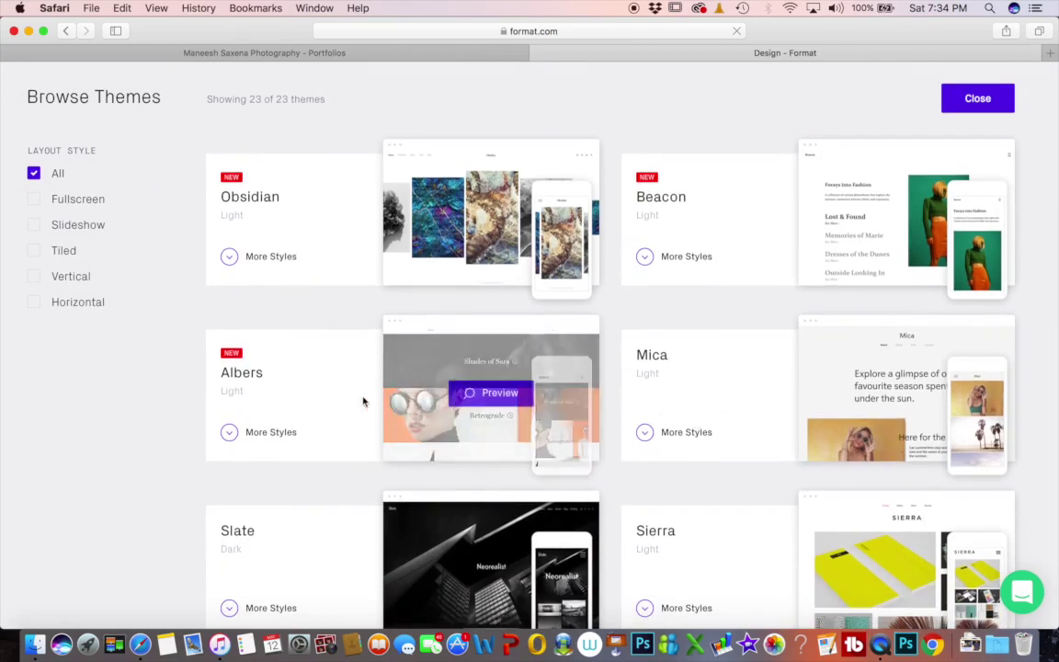
scroll(328, 436, "down", 3)
scroll(329, 436, "down", 4)
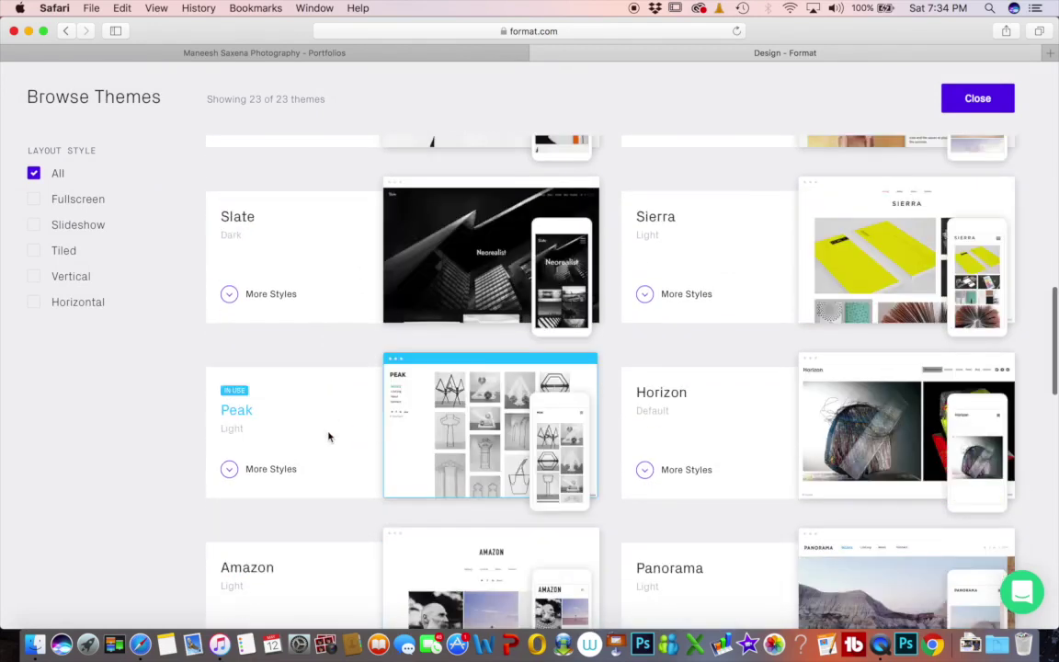